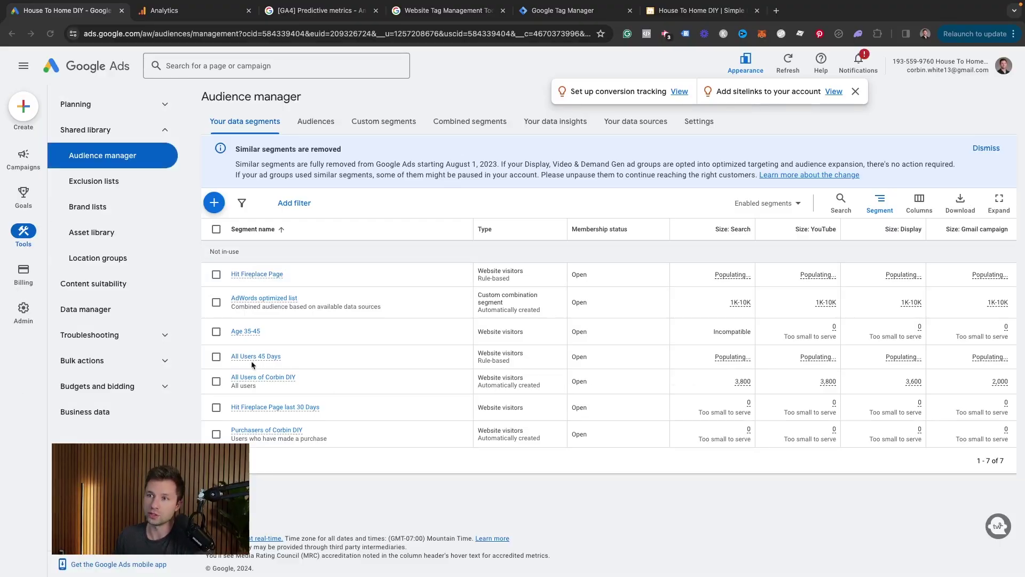
{"action": "left_click", "coordinate": [215, 382]}
{"action": "left_click", "coordinate": [216, 382]}
{"action": "key", "text": "ctrl+Left"}
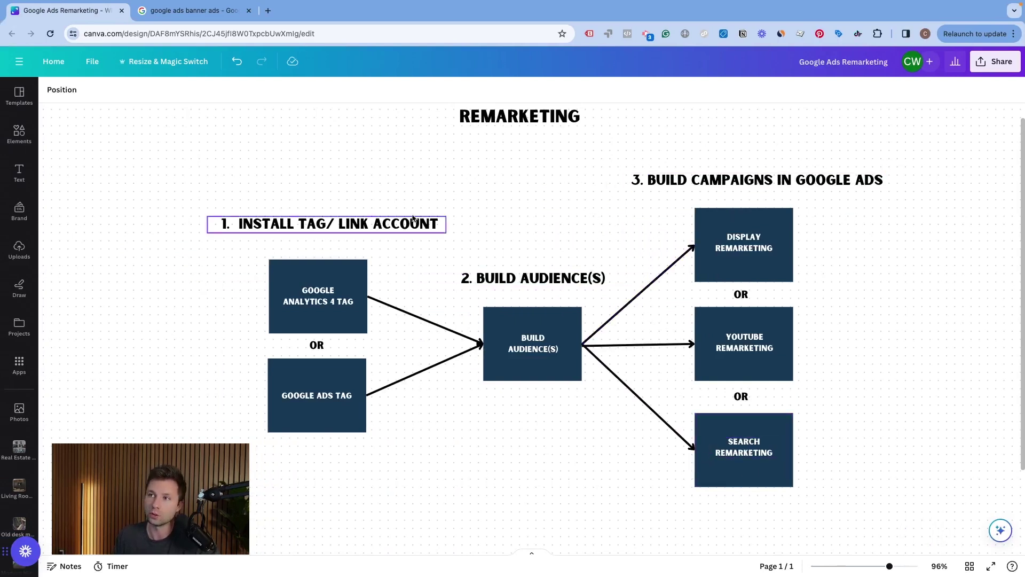
{"action": "left_click_drag", "start_coordinate": [224, 161], "coordinate": [595, 441]}
{"action": "left_click", "coordinate": [555, 471]}
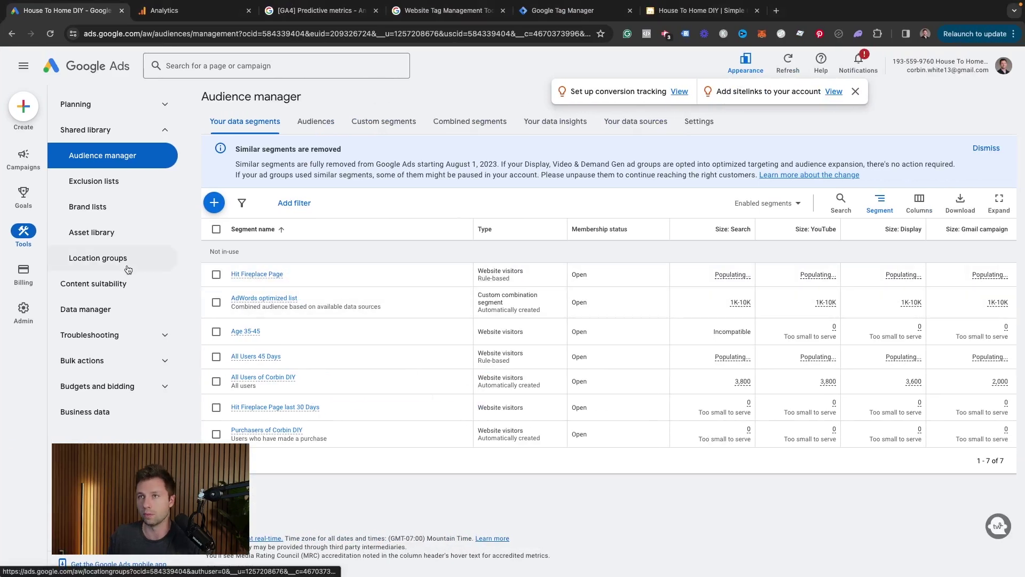
Start a new campaign without a goal's guidance and choose Display as the campaign type.
{"action": "left_click", "coordinate": [25, 118]}
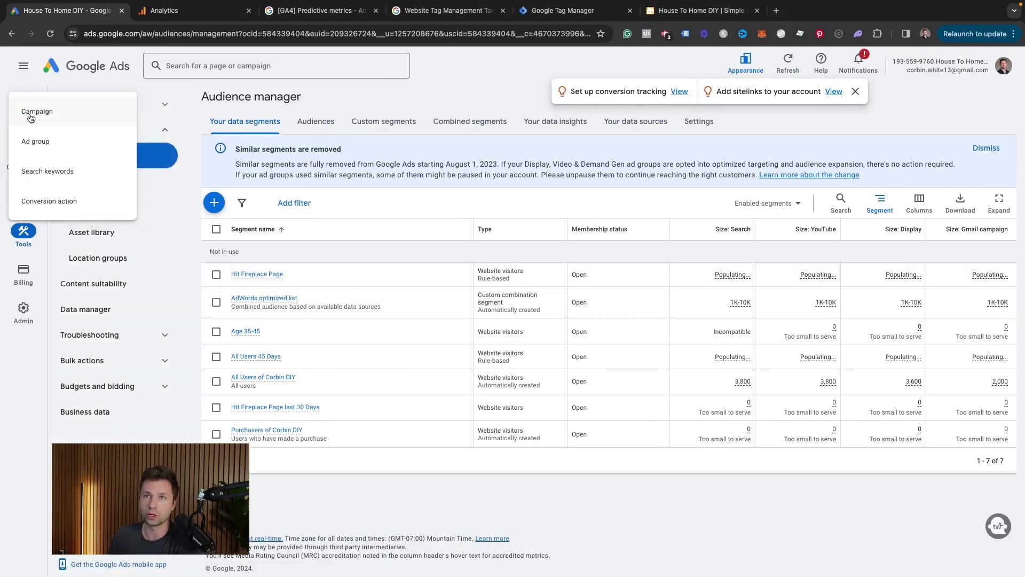
{"action": "left_click", "coordinate": [54, 119]}
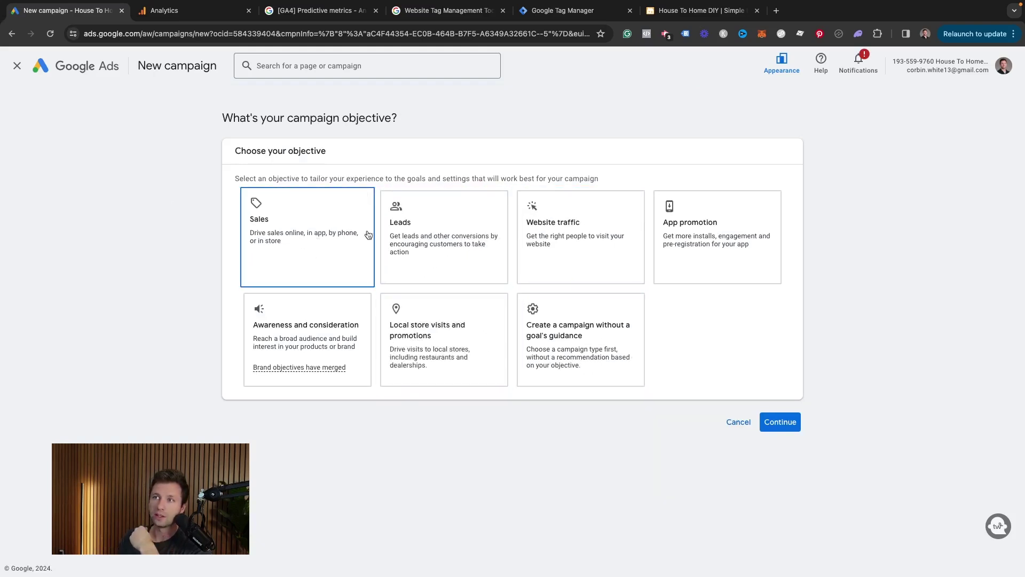
{"action": "left_click", "coordinate": [584, 343]}
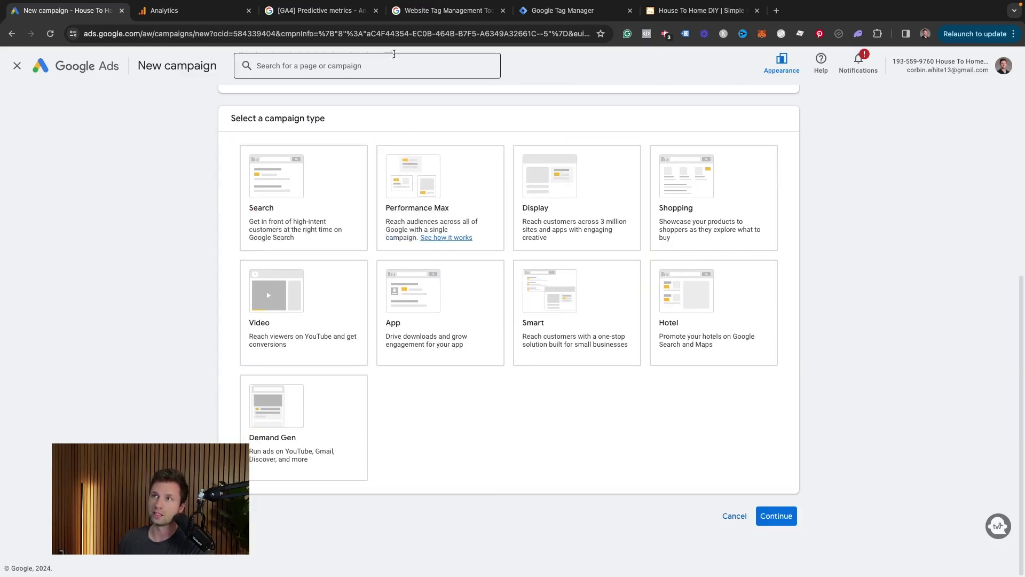
{"action": "key", "text": "ctrl+Left"}
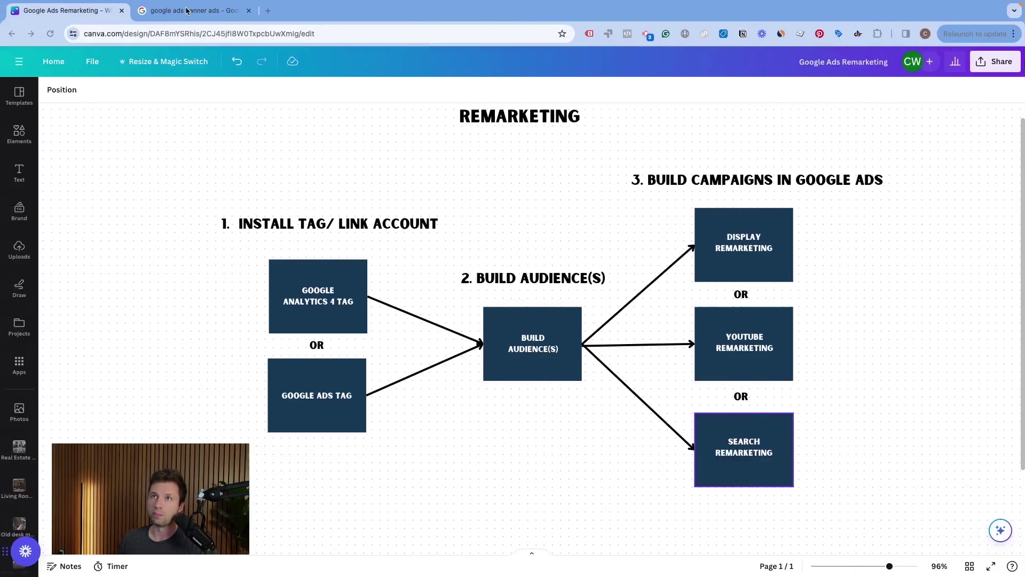
{"action": "key", "text": "ctrl+Tab"}
{"action": "key", "text": "ctrl+Right"}
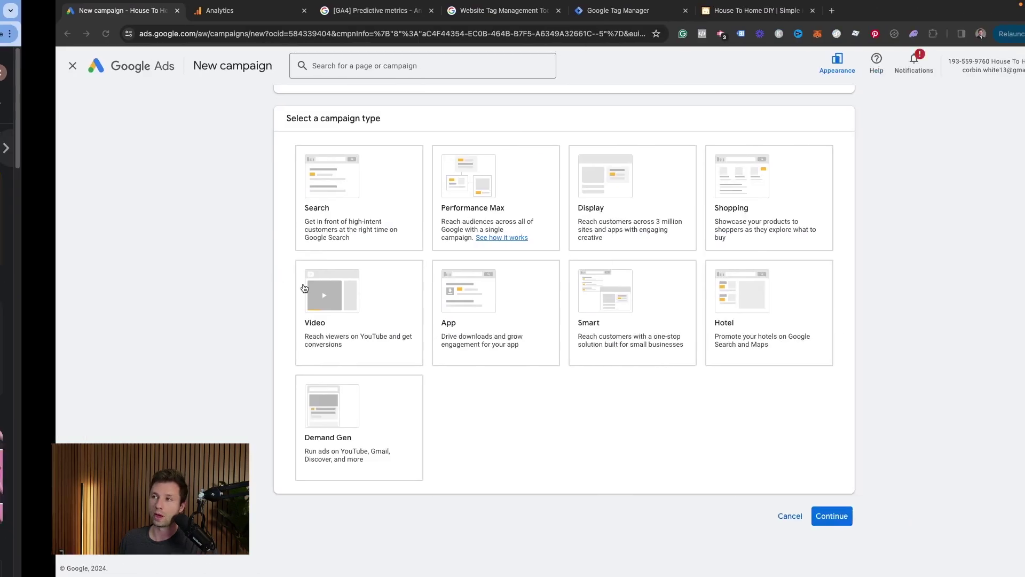
{"action": "left_click", "coordinate": [587, 192]}
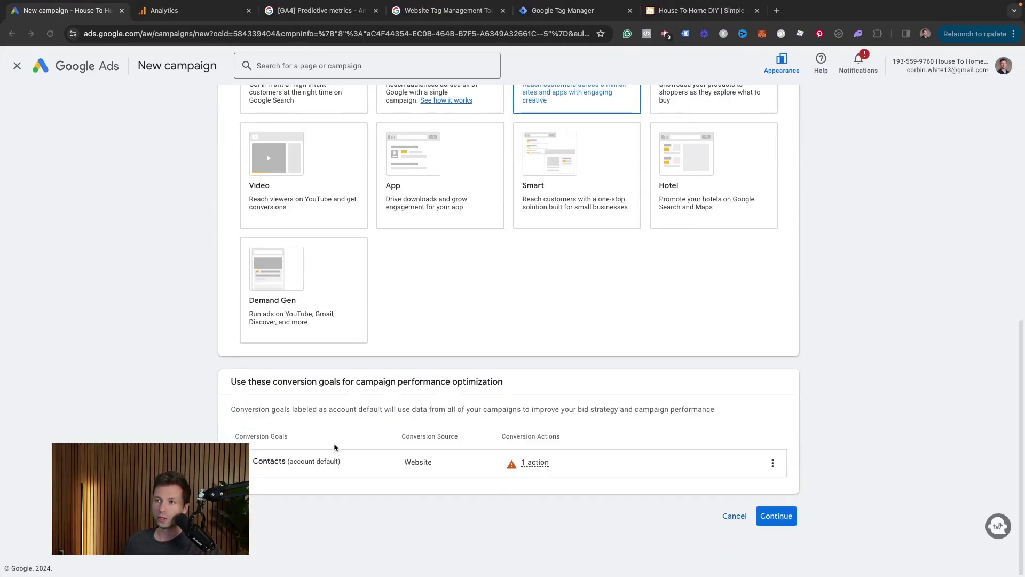
{"action": "left_click", "coordinate": [784, 518]}
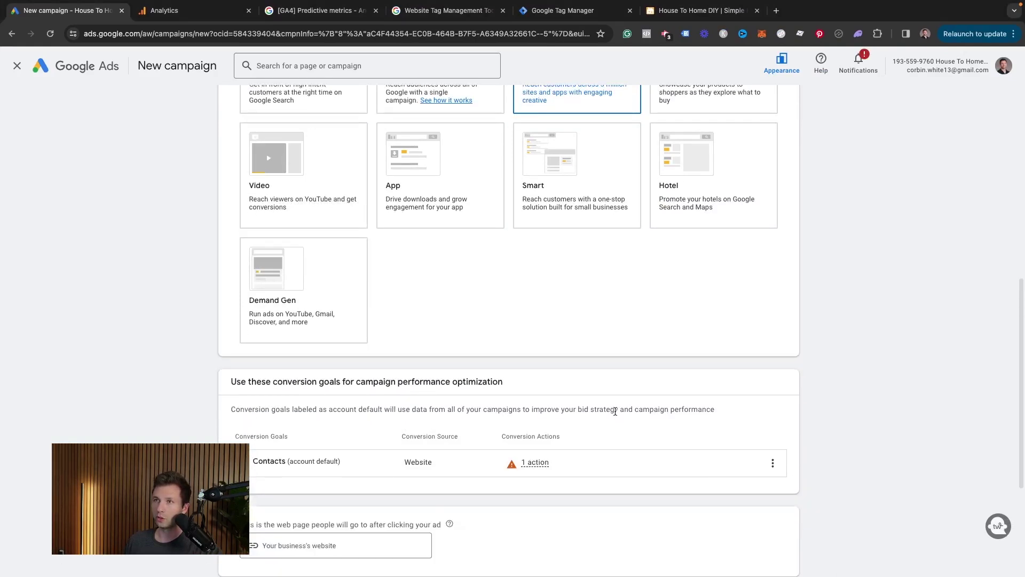
Set the ad's web page to housetohomediy.com, name the campaign "Display - Remarketing - US", and continue to the campaign settings.
{"action": "left_click", "coordinate": [308, 345]}
{"action": "type", "text": "housetohomediy.com"}
{"action": "left_click", "coordinate": [291, 445]}
{"action": "key", "text": "super+a"}
{"action": "key", "text": "BackSpace"}
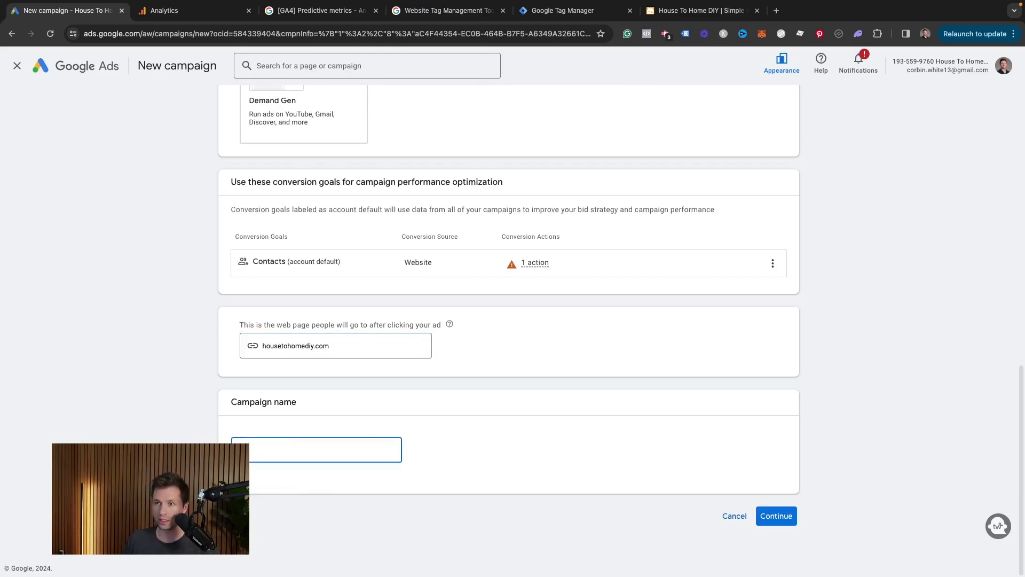
{"action": "type", "text": "Display - Remarketing - US"}
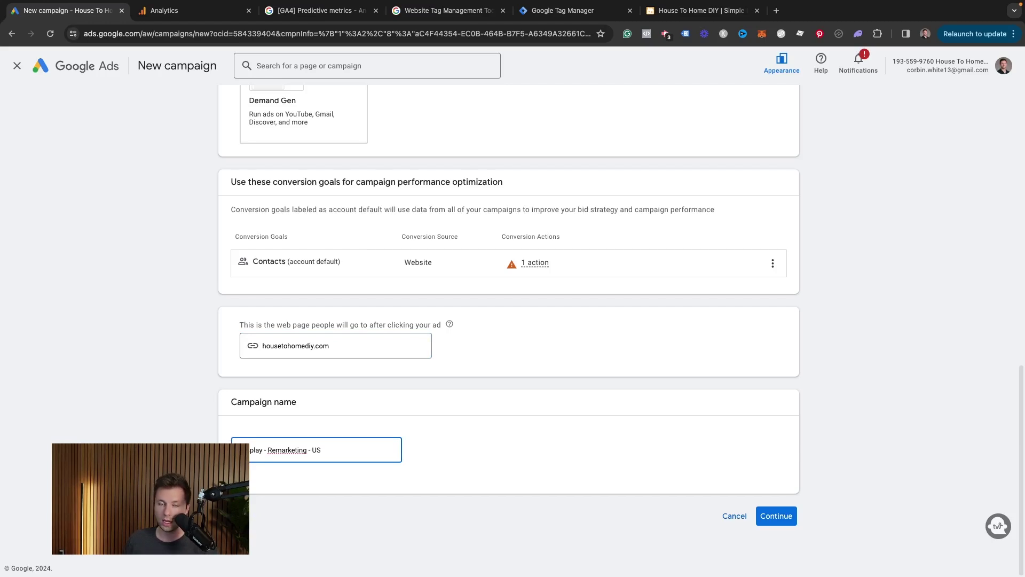
{"action": "left_click", "coordinate": [253, 452]}
{"action": "left_click", "coordinate": [401, 459]}
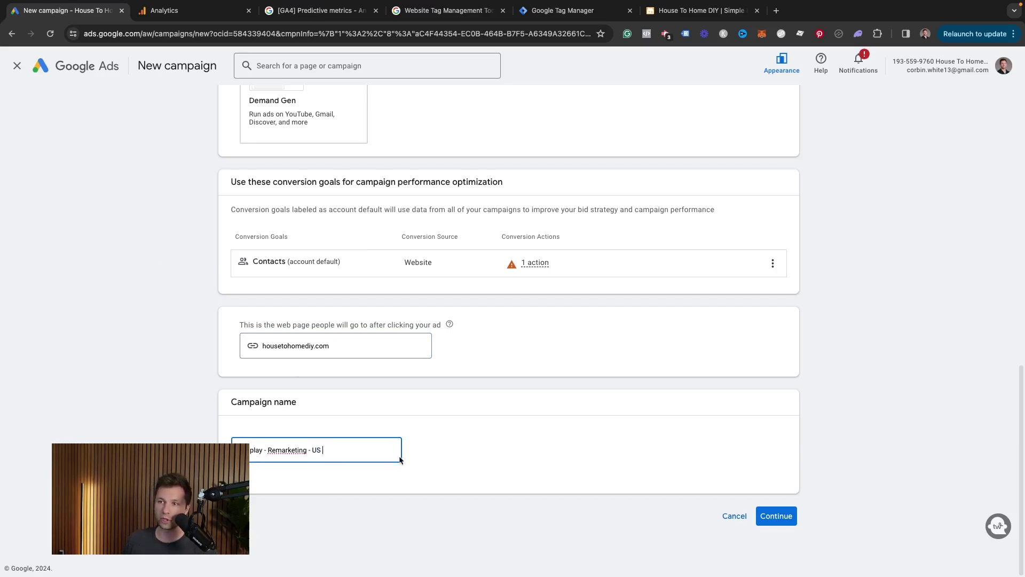
{"action": "left_click", "coordinate": [777, 516]}
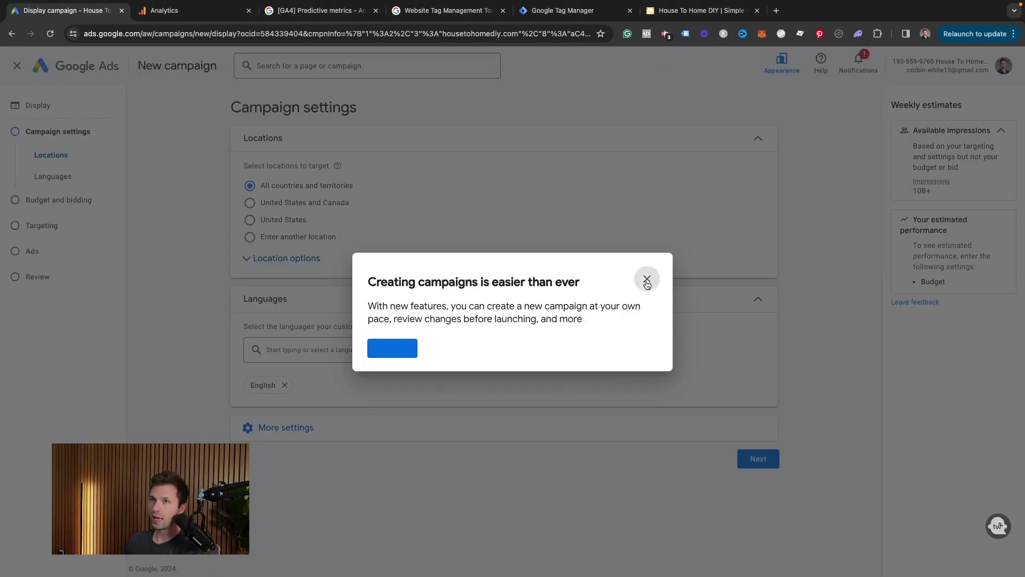
Exit the campaign creation guide and target the United States, limited to presence: people in or regularly in the targeted locations.
{"action": "left_click", "coordinate": [648, 280]}
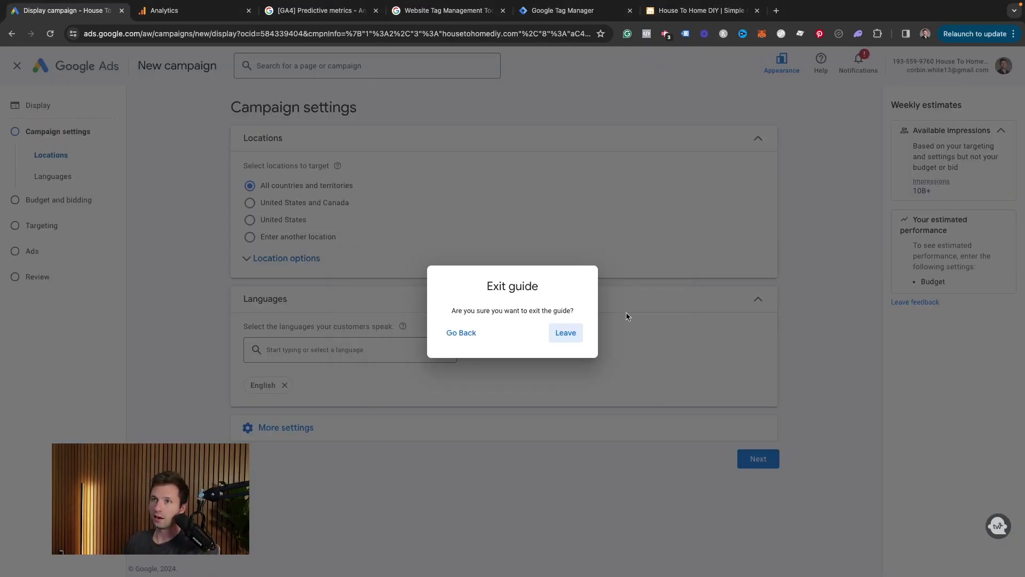
{"action": "left_click", "coordinate": [566, 335]}
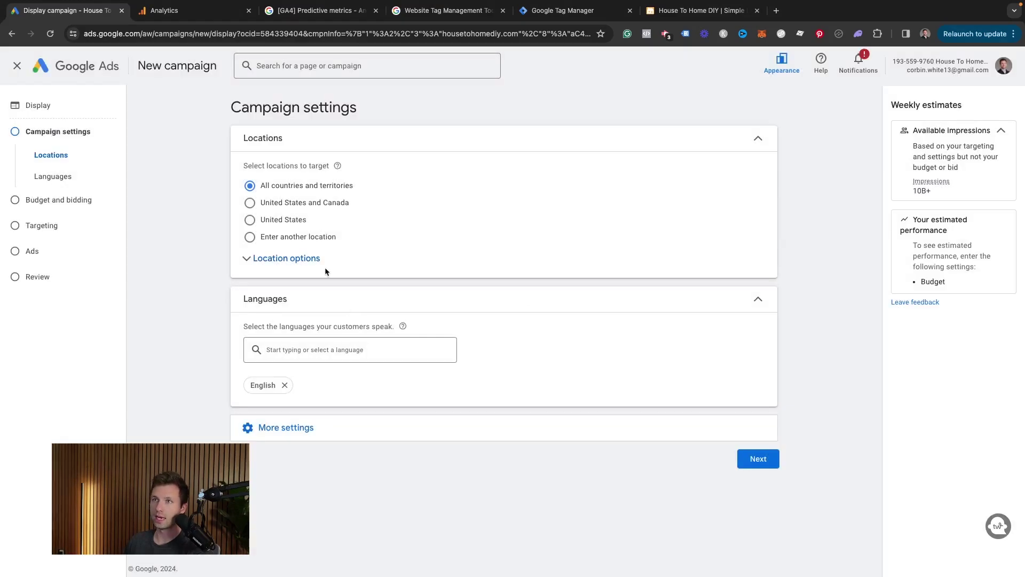
{"action": "left_click", "coordinate": [250, 219]}
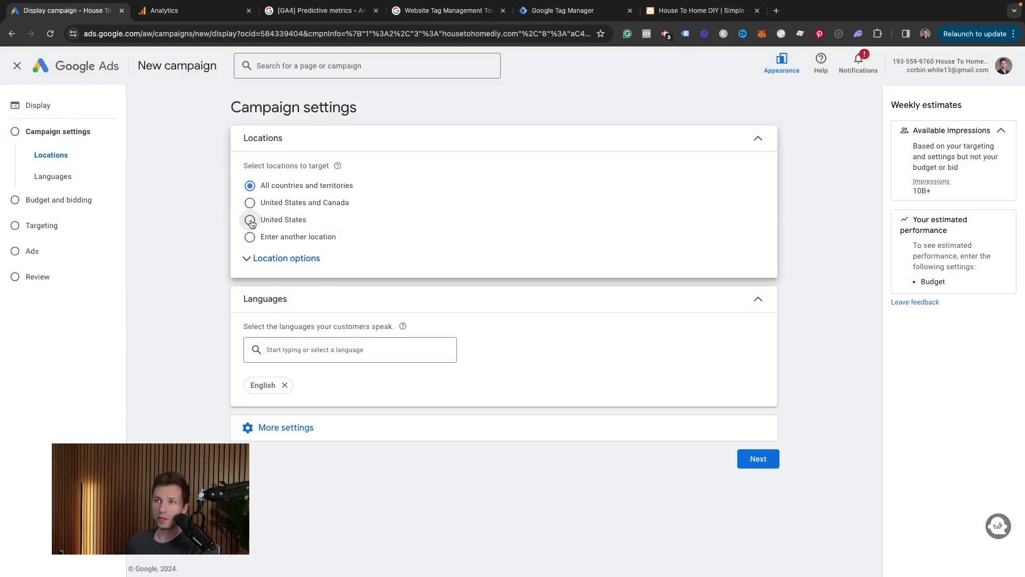
{"action": "left_click", "coordinate": [262, 265]}
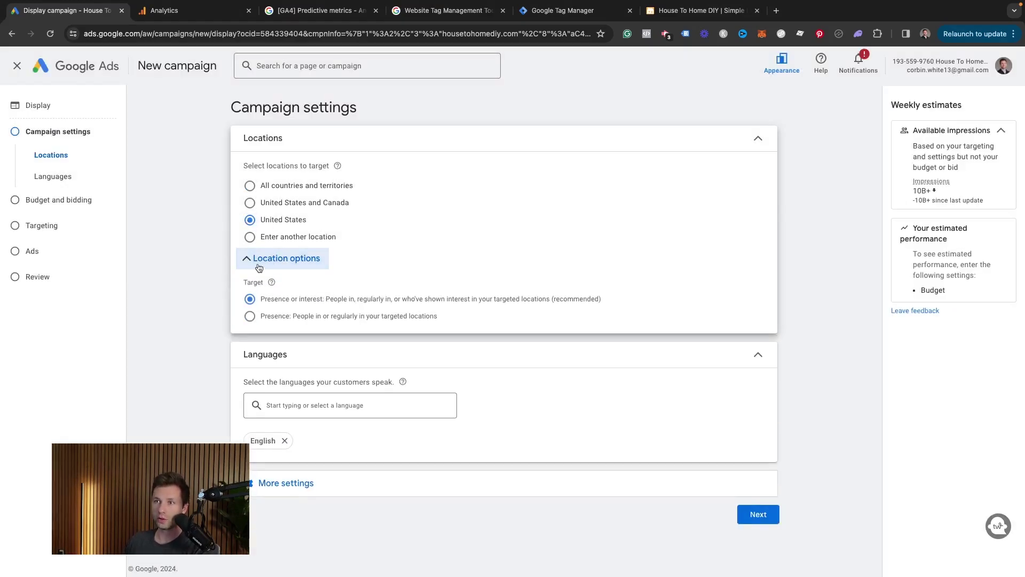
{"action": "left_click", "coordinate": [251, 317]}
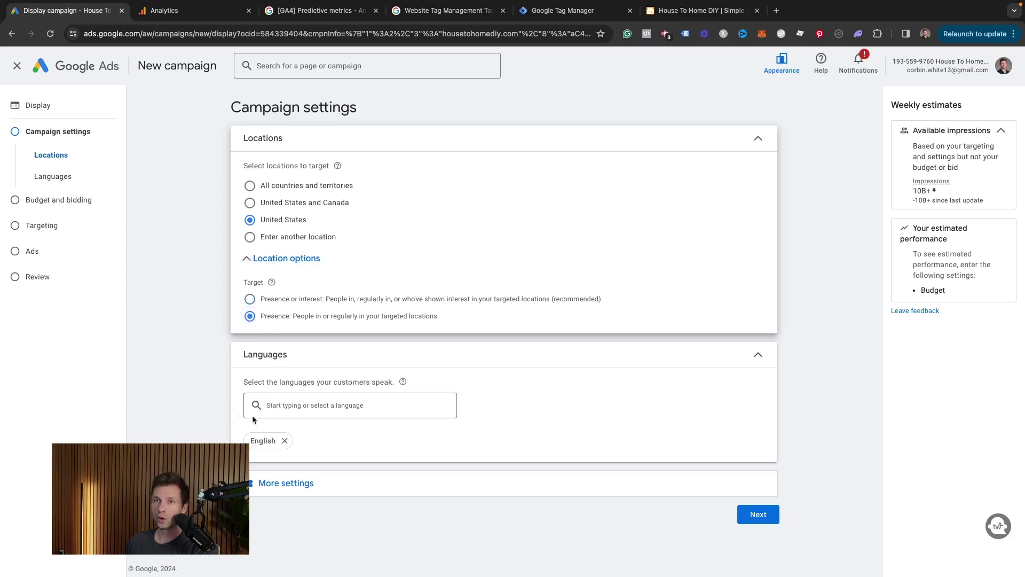
Examine the additional campaign settings, including ad schedule, ad rotation, devices, campaign URL options, dynamic ads and content exclusions.
{"action": "left_click", "coordinate": [238, 483]}
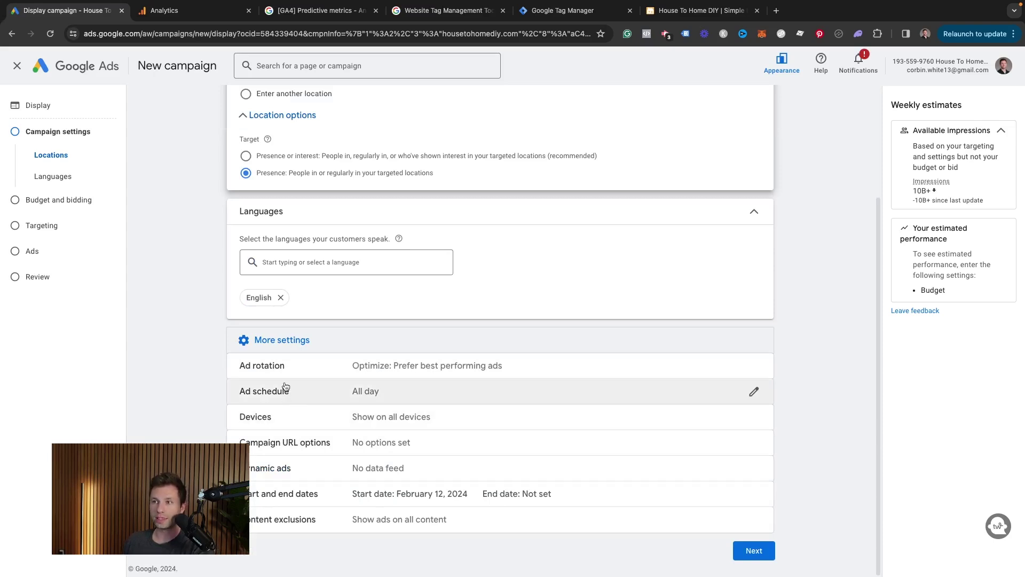
{"action": "left_click", "coordinate": [346, 396]}
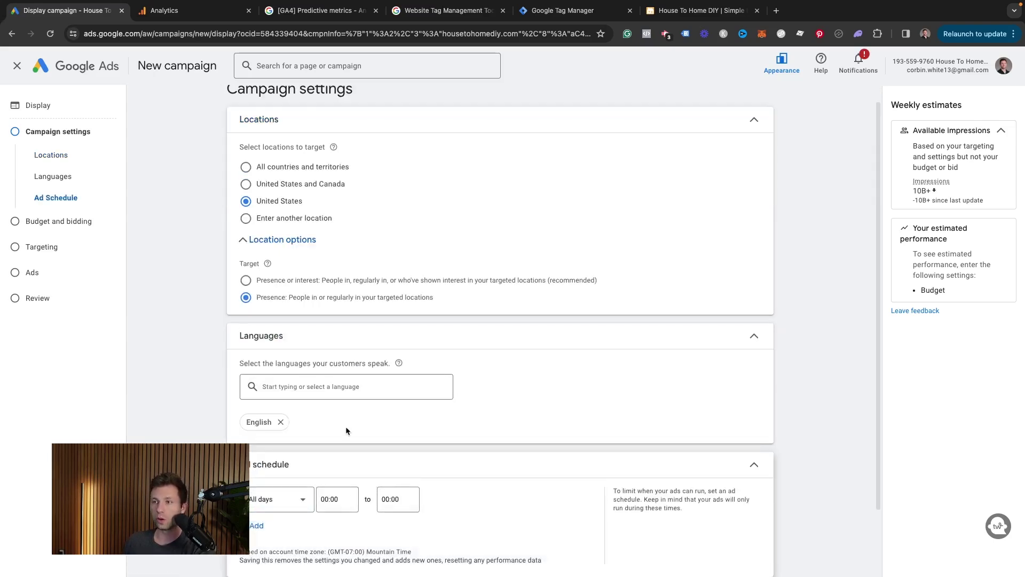
{"action": "scroll", "coordinate": [345, 426], "scroll_direction": "down", "scroll_amount": 2}
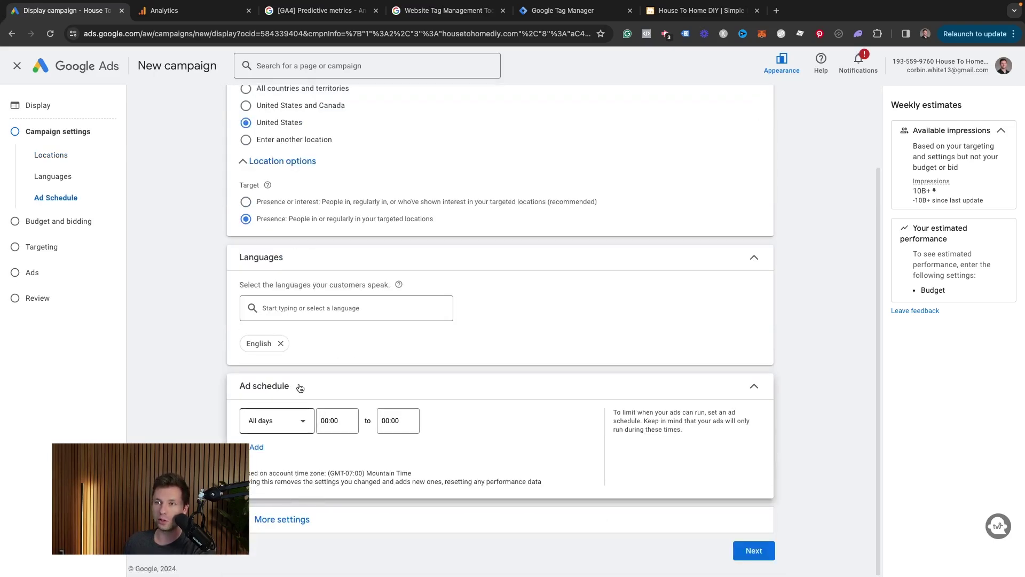
{"action": "left_click", "coordinate": [753, 258]}
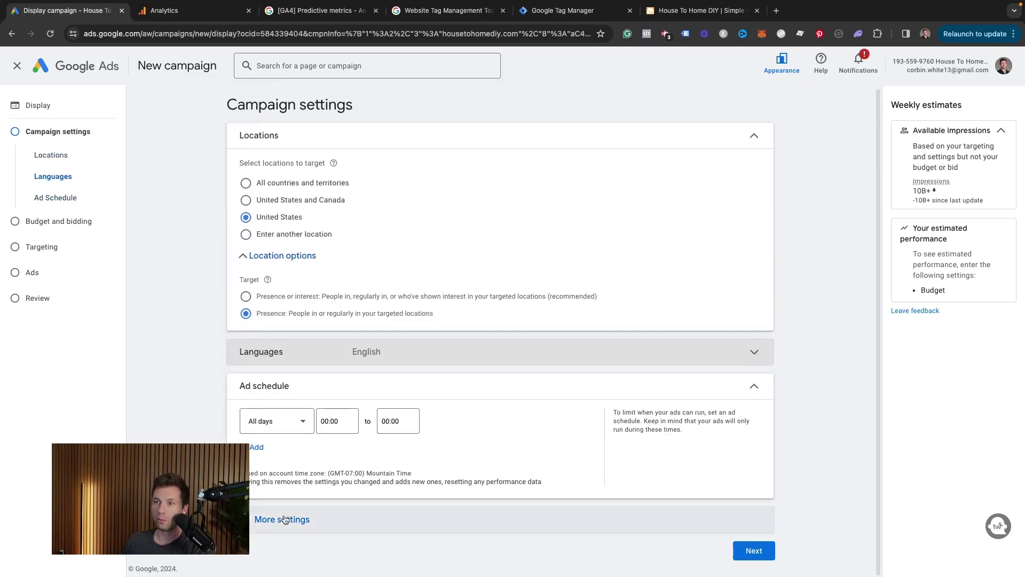
{"action": "left_click", "coordinate": [240, 519]}
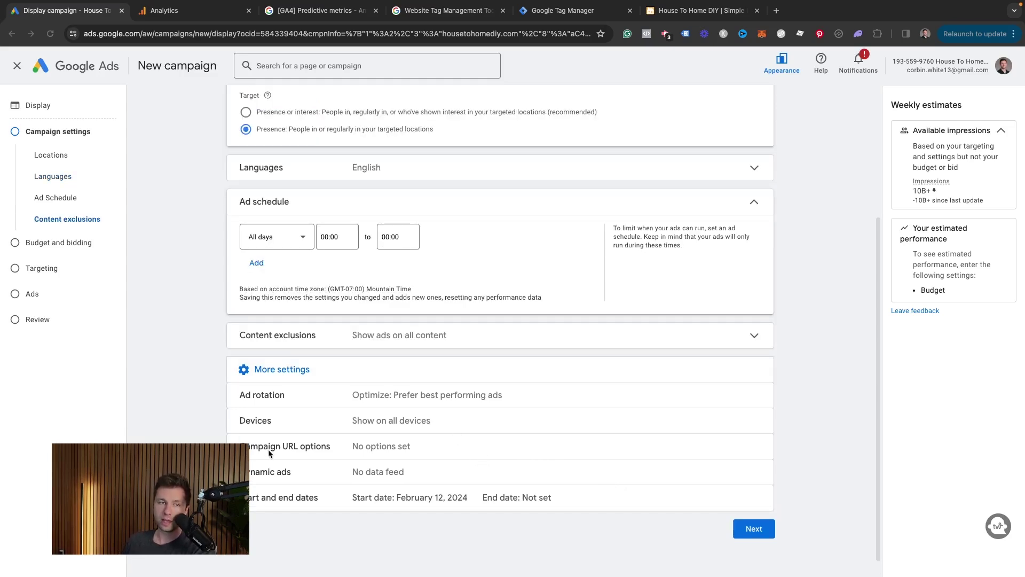
{"action": "scroll", "coordinate": [299, 481], "scroll_direction": "down", "scroll_amount": 1}
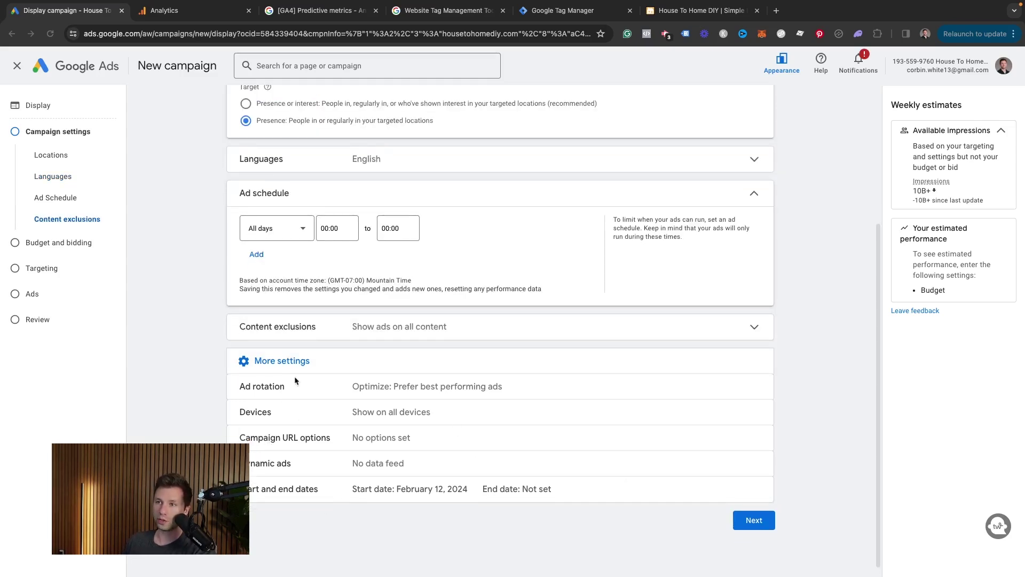
{"action": "scroll", "coordinate": [347, 470], "scroll_direction": "down", "scroll_amount": 1}
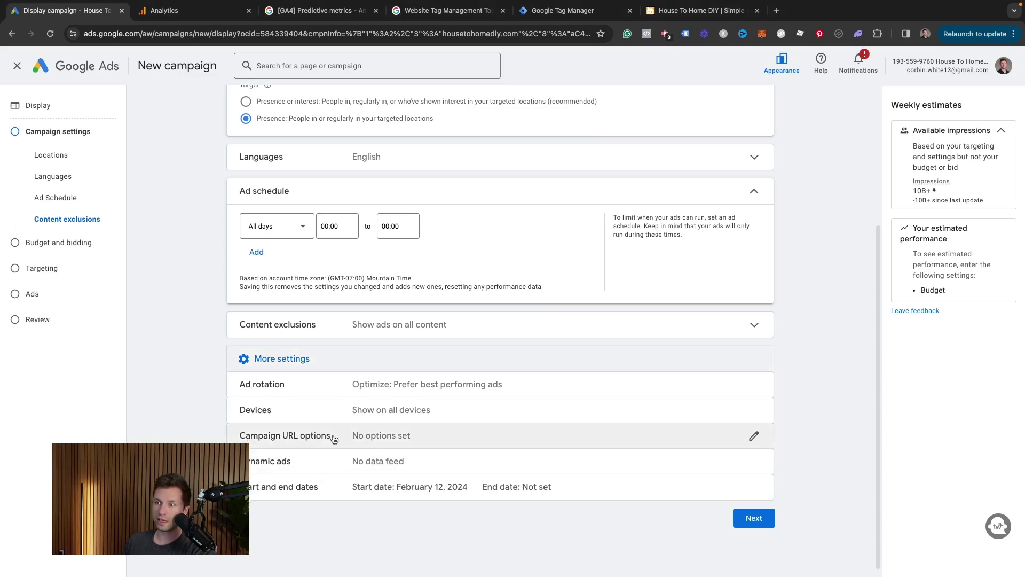
{"action": "scroll", "coordinate": [329, 445], "scroll_direction": "up", "scroll_amount": 3}
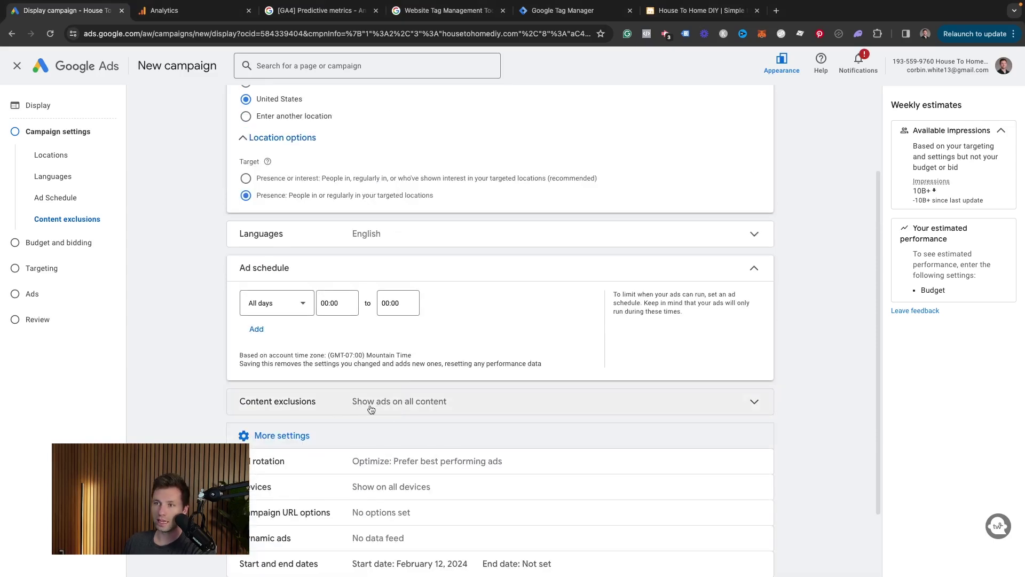
{"action": "scroll", "coordinate": [414, 410], "scroll_direction": "down", "scroll_amount": 3}
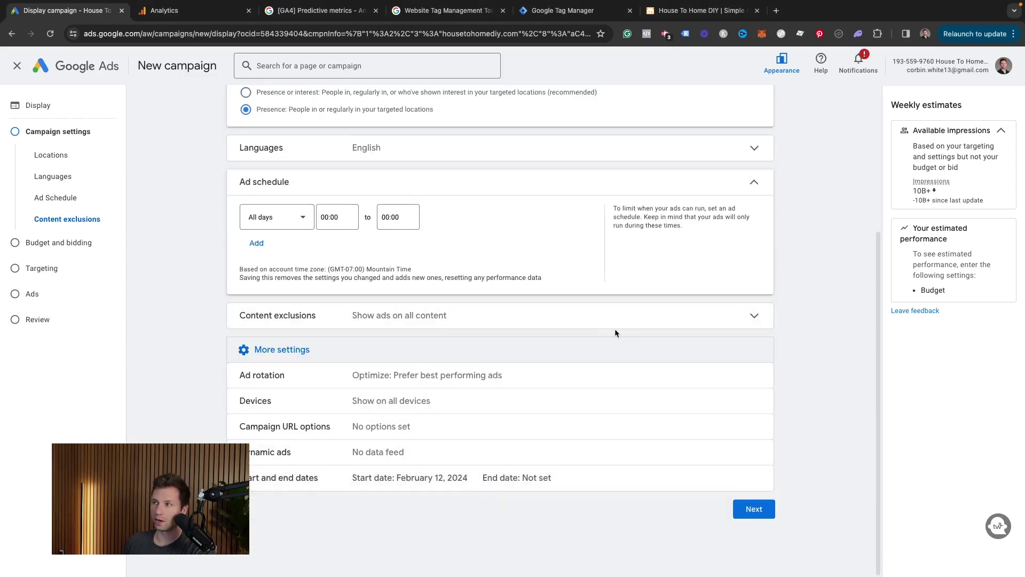
Exclude sensitive content from ad placement: tragedy and conflict, sensitive social issues, profanity and rough language, sexually suggestive, and sensational and shocking.
{"action": "left_click", "coordinate": [559, 320]}
{"action": "scroll", "coordinate": [449, 347], "scroll_direction": "down", "scroll_amount": 1}
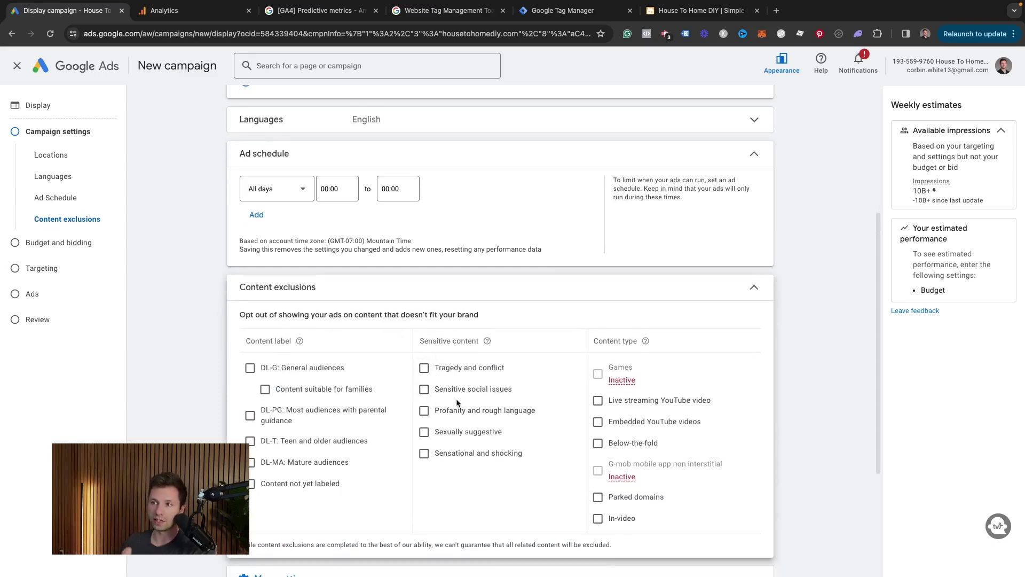
{"action": "left_click", "coordinate": [424, 368]}
{"action": "left_click", "coordinate": [424, 390]}
{"action": "left_click", "coordinate": [424, 410]}
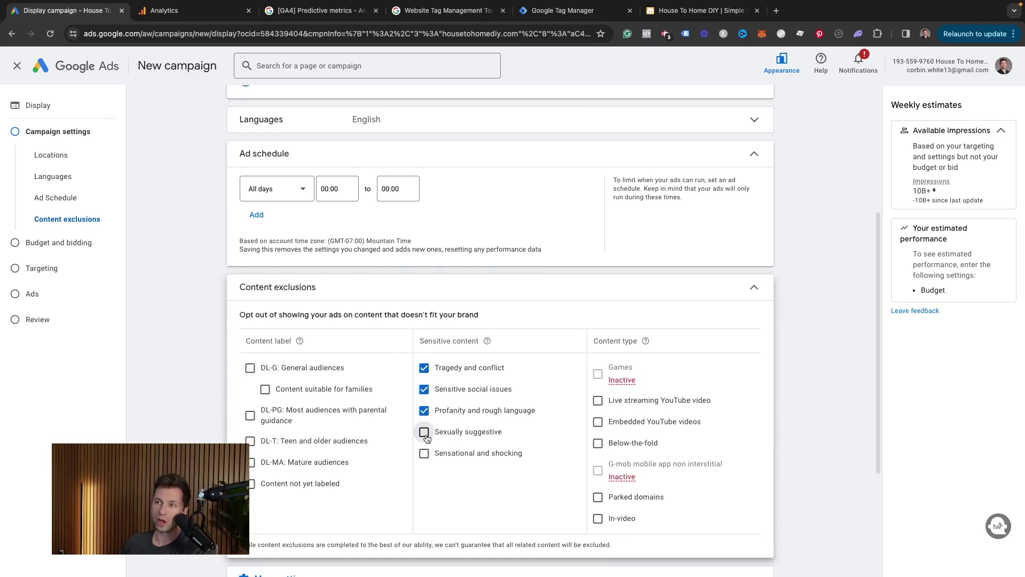
{"action": "left_click", "coordinate": [424, 432]}
{"action": "left_click", "coordinate": [424, 454]}
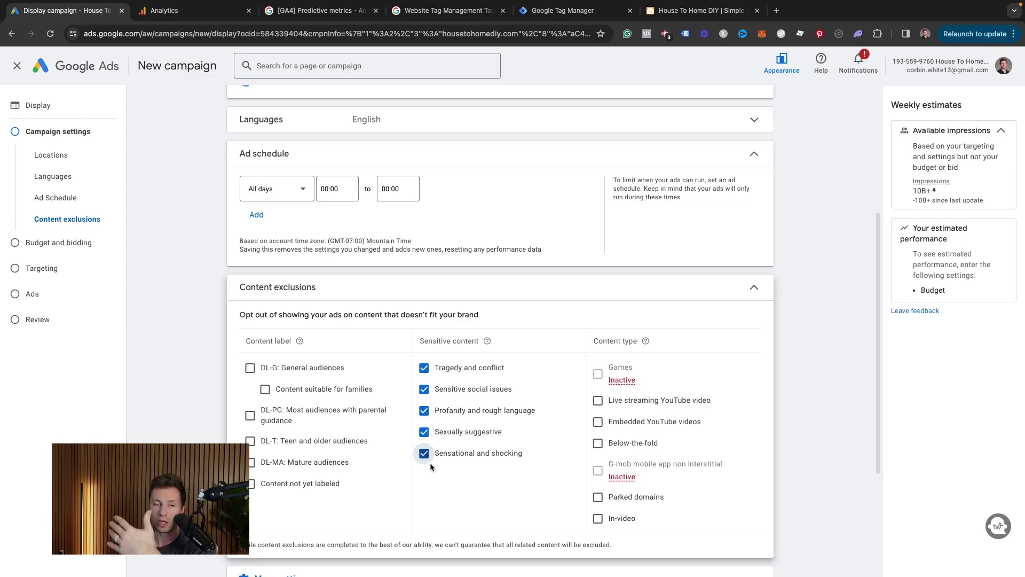
{"action": "scroll", "coordinate": [470, 442], "scroll_direction": "down", "scroll_amount": 2}
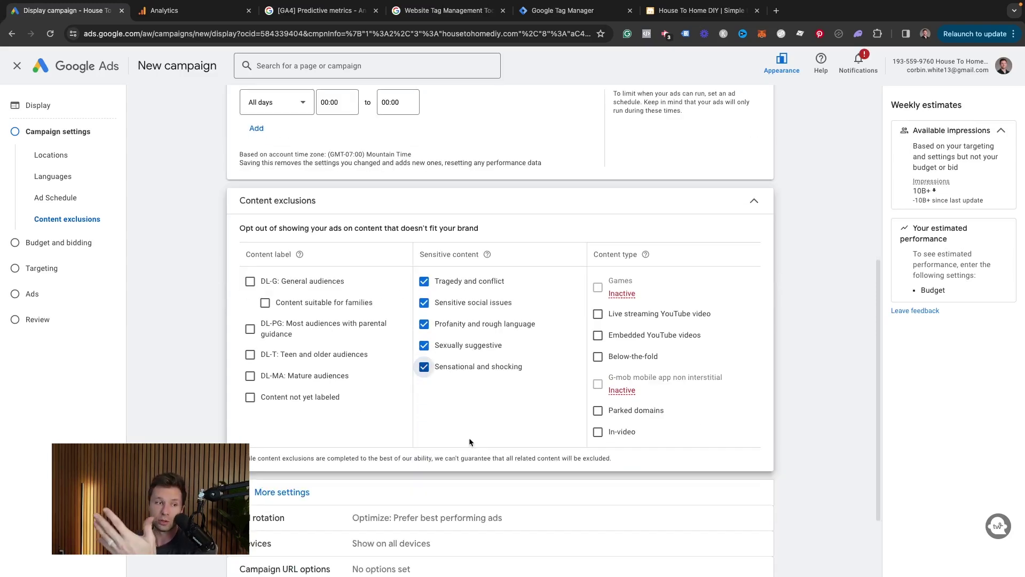
{"action": "scroll", "coordinate": [466, 440], "scroll_direction": "down", "scroll_amount": 2}
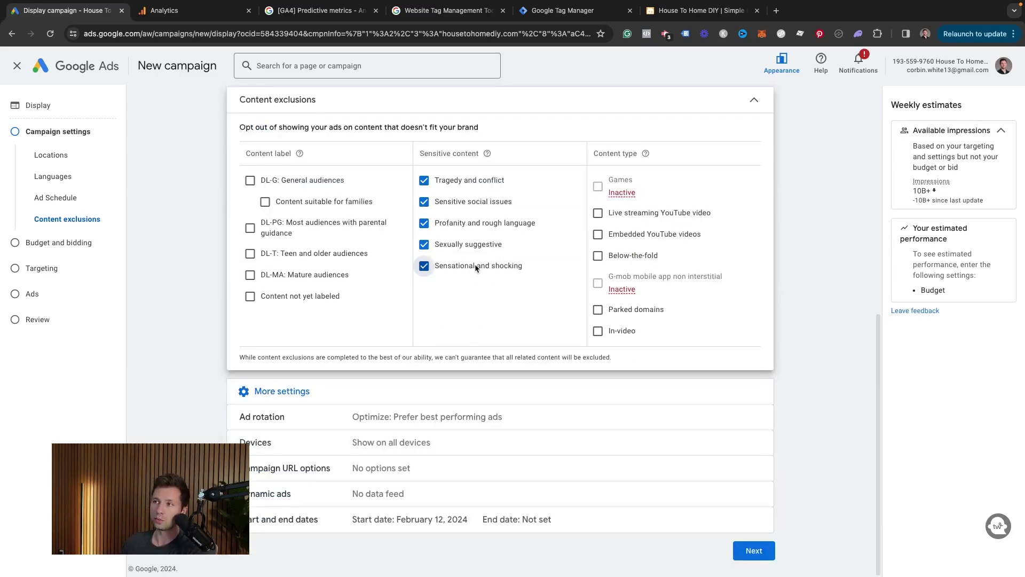
Proceed to budget and bidding and set the campaign's average daily budget to $5.
{"action": "left_click", "coordinate": [765, 556]}
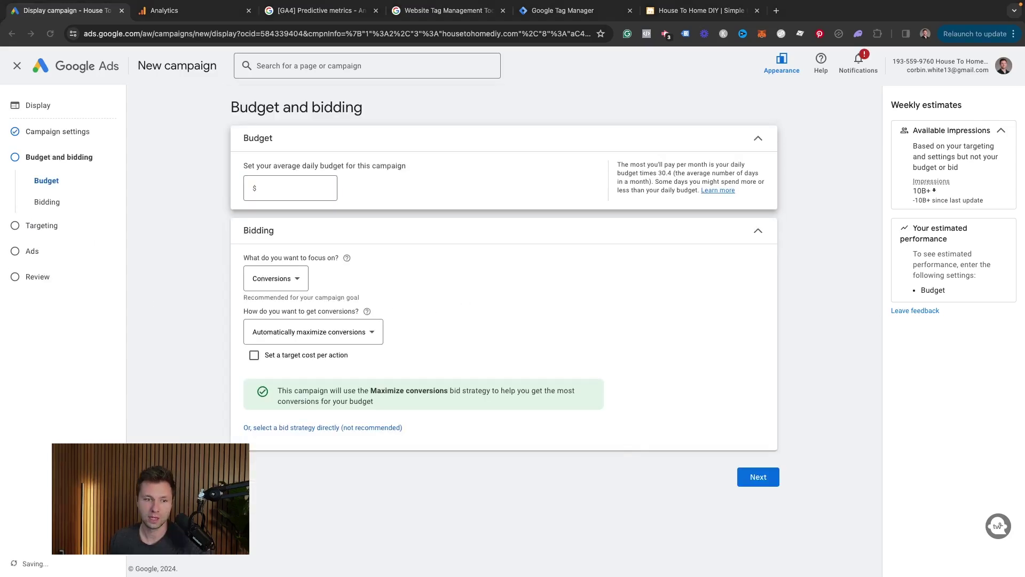
{"action": "left_click", "coordinate": [303, 180]}
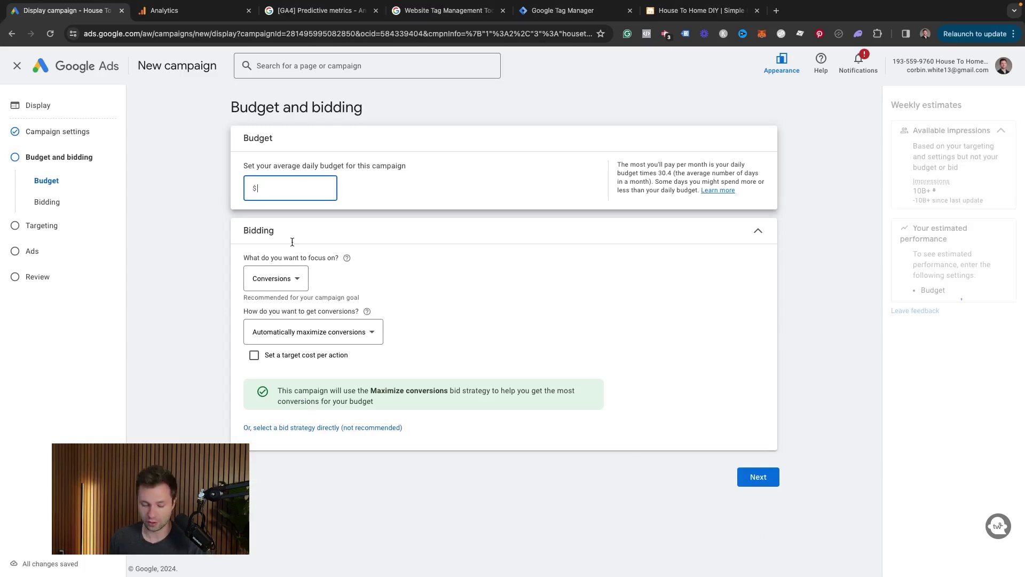
{"action": "type", "text": "5"}
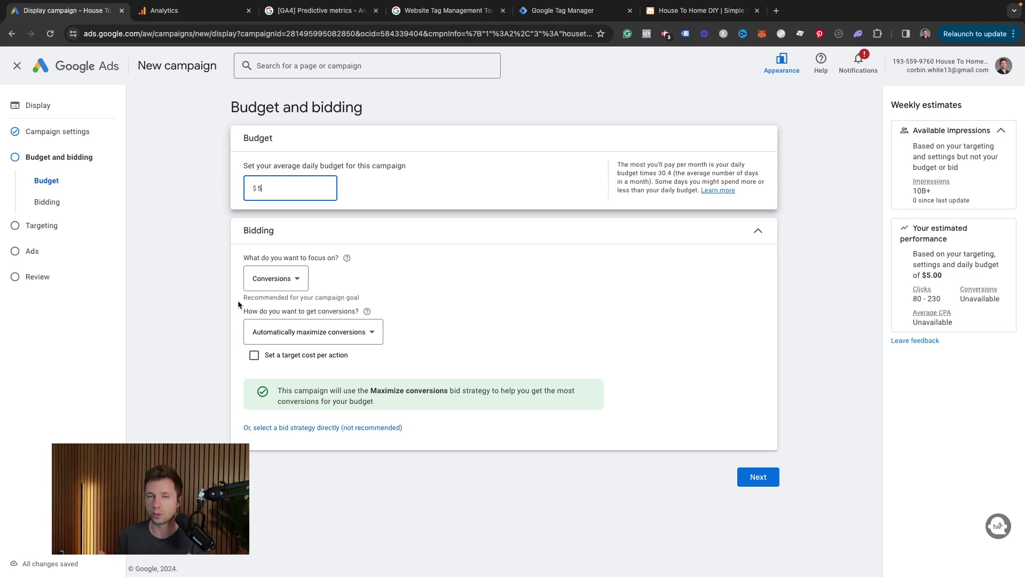
Review the bidding focus options and keep Conversions as the focus.
{"action": "left_click", "coordinate": [291, 283]}
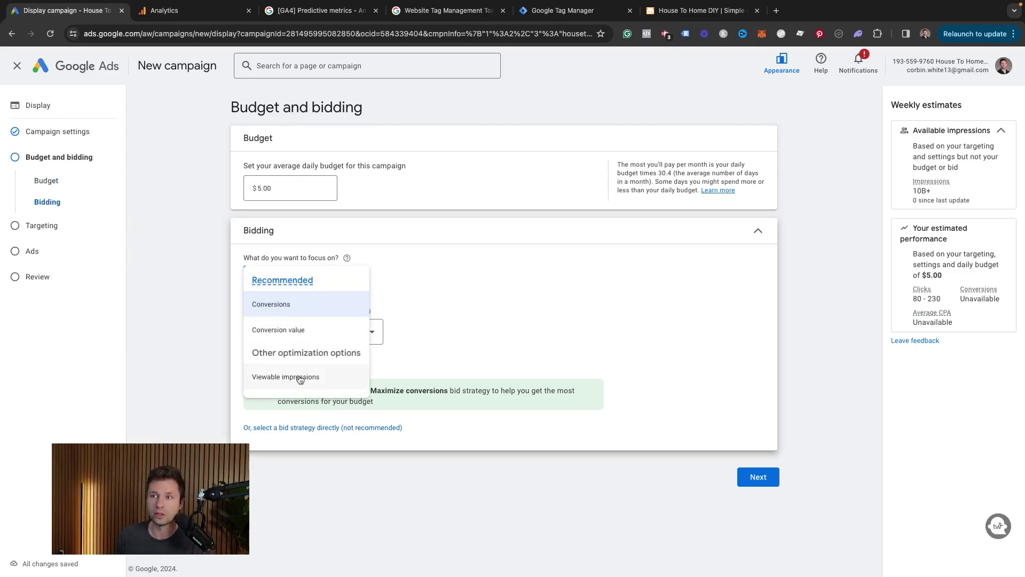
{"action": "mouse_move", "coordinate": [295, 382]}
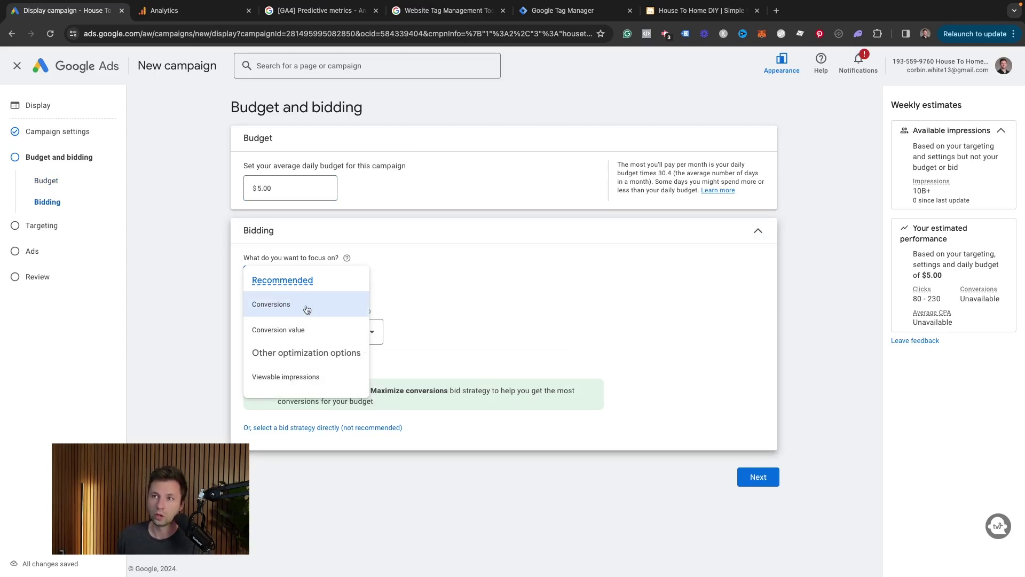
{"action": "left_click", "coordinate": [278, 306]}
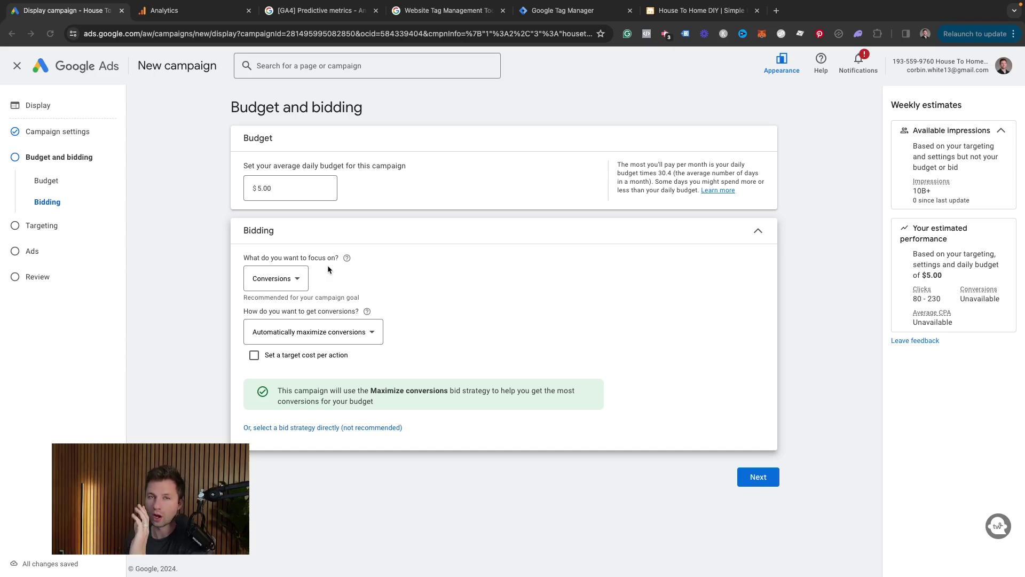
Examine the bid strategies that can be selected directly, including Manual CPC, and return to the previous bidding options.
{"action": "left_click", "coordinate": [325, 428]}
{"action": "left_click", "coordinate": [354, 300]}
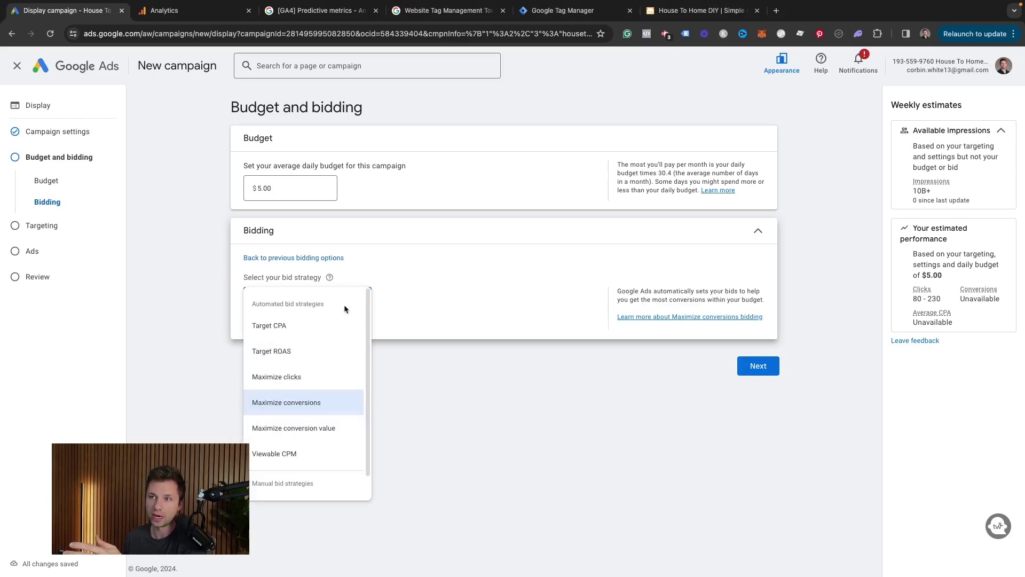
{"action": "scroll", "coordinate": [313, 441], "scroll_direction": "down", "scroll_amount": 1}
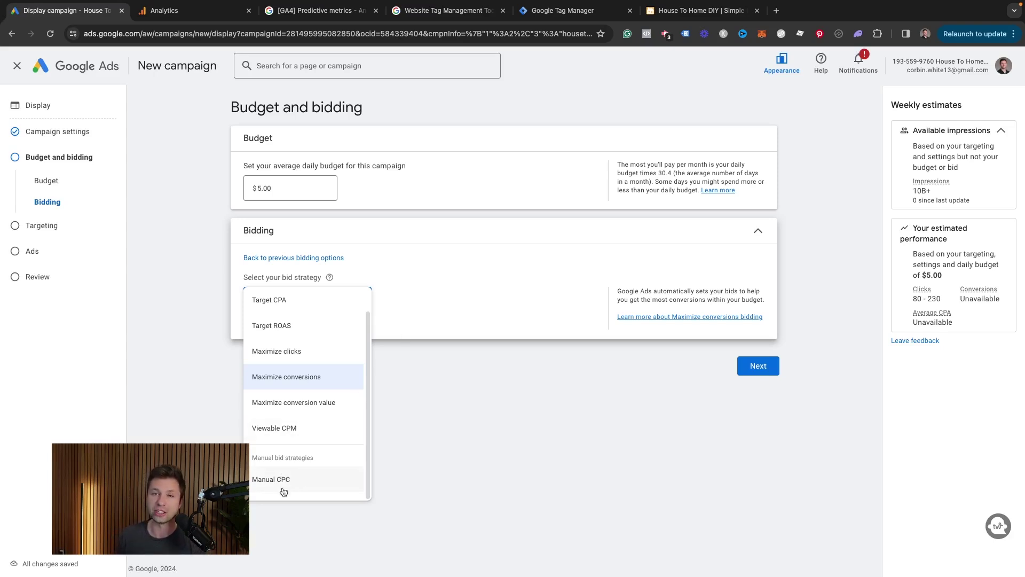
{"action": "left_click", "coordinate": [191, 369]}
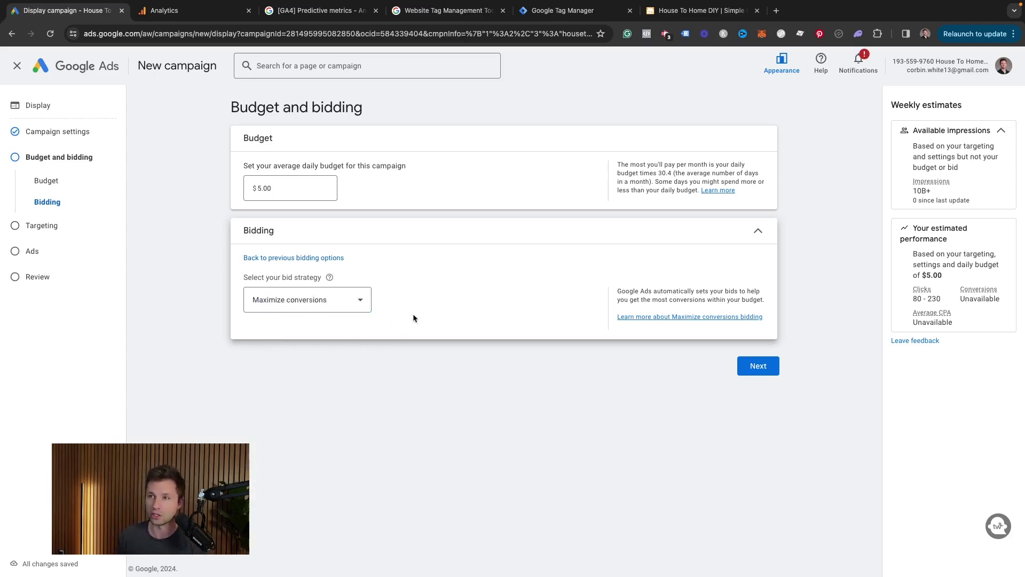
{"action": "left_click", "coordinate": [282, 258]}
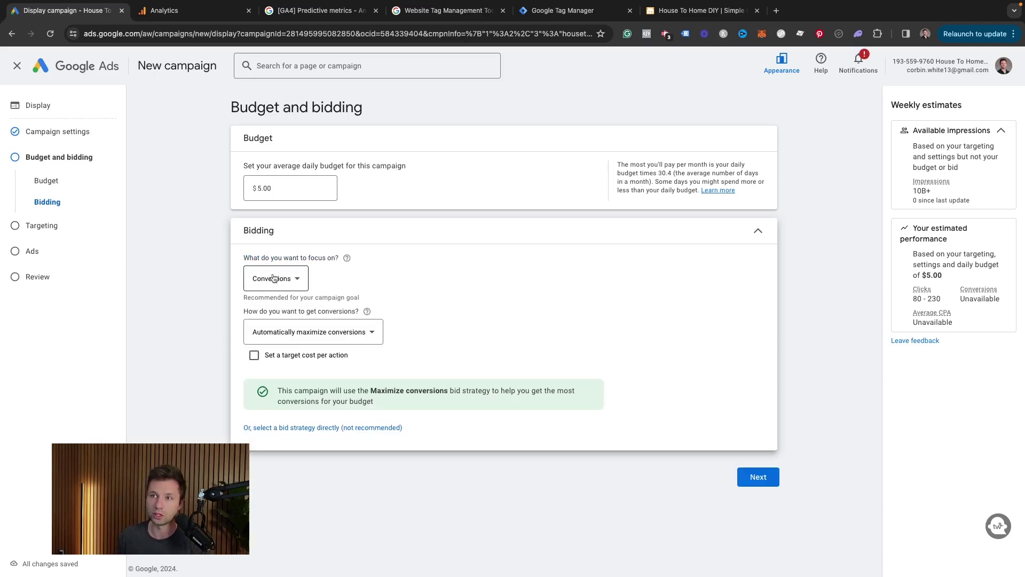
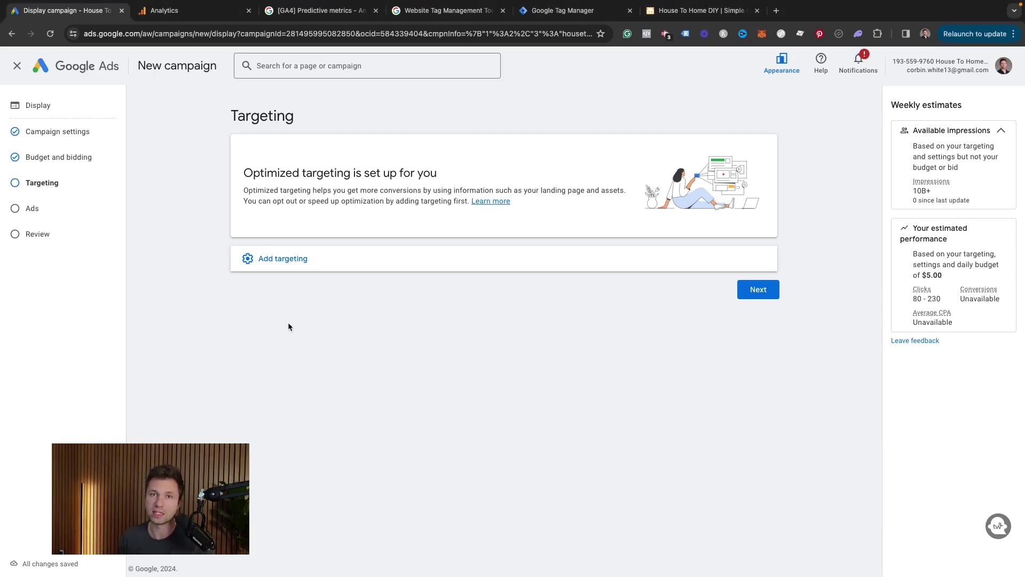
Add audience segment targeting for people who have interacted with the business, using the website visitors segment that covers all users without a day limit.
{"action": "left_click", "coordinate": [295, 268]}
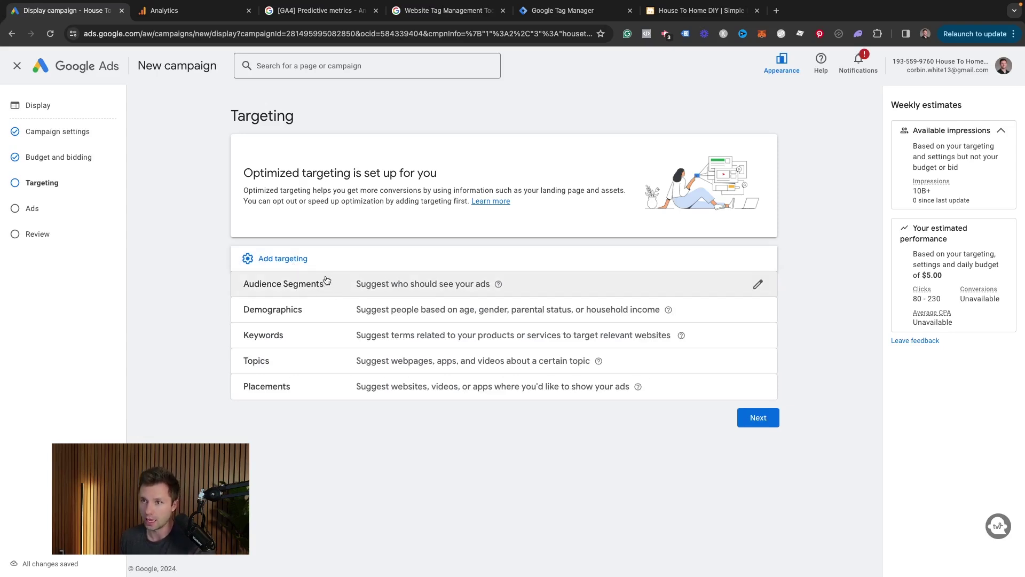
{"action": "left_click", "coordinate": [386, 288]}
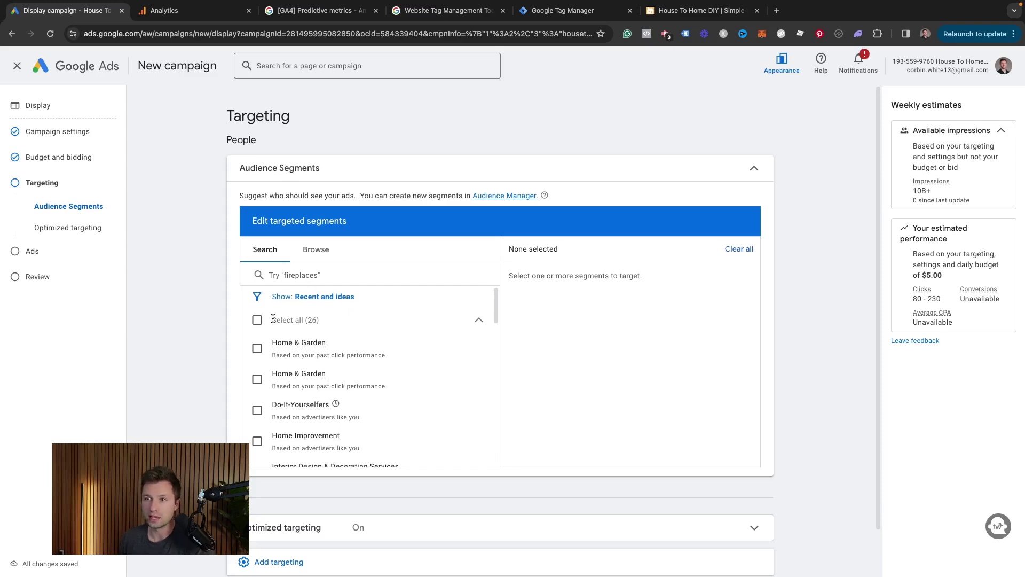
{"action": "scroll", "coordinate": [288, 284], "scroll_direction": "down", "scroll_amount": 2}
{"action": "scroll", "coordinate": [291, 267], "scroll_direction": "up", "scroll_amount": 2}
{"action": "left_click", "coordinate": [325, 256]}
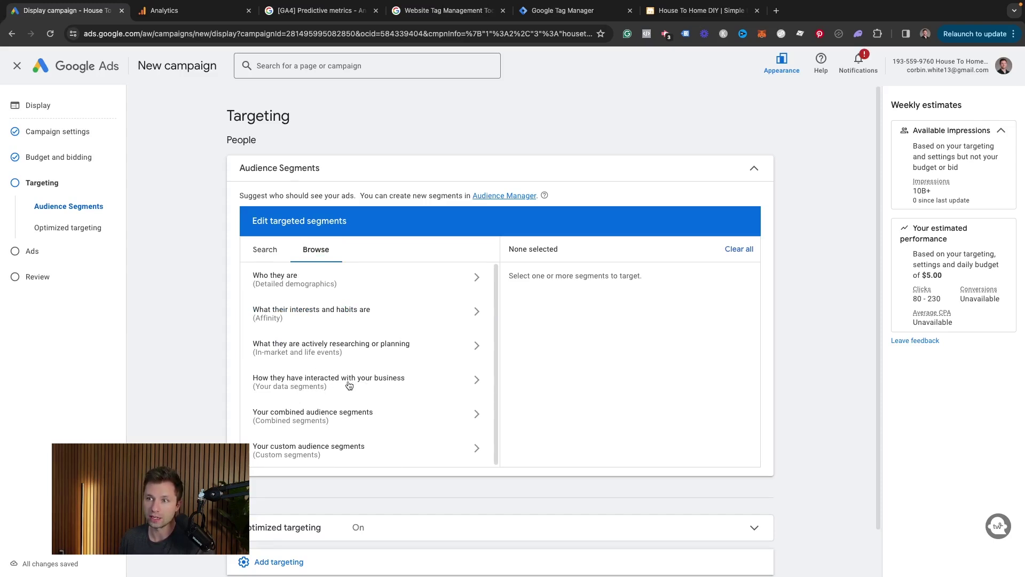
{"action": "left_click", "coordinate": [414, 383]}
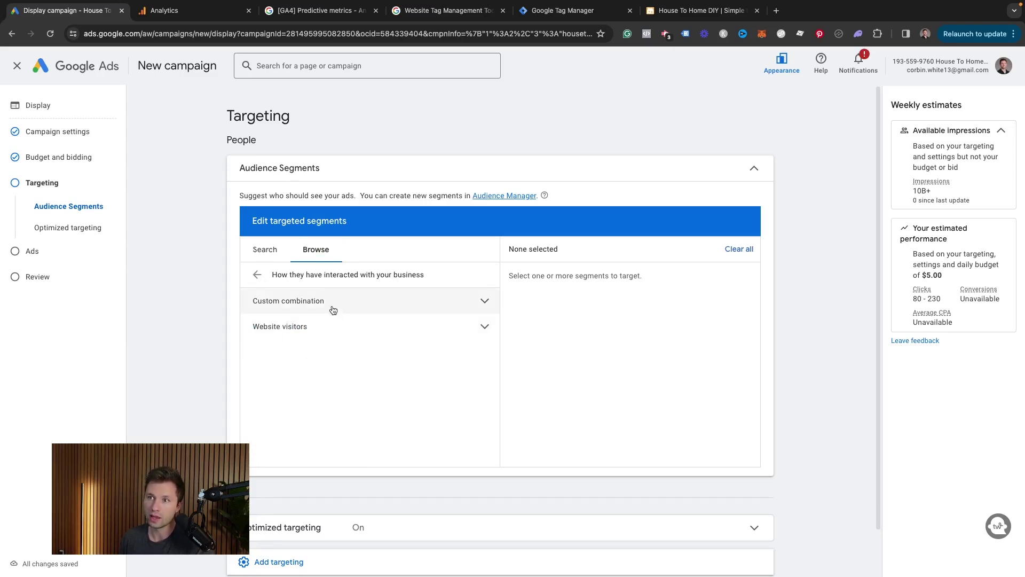
{"action": "left_click", "coordinate": [333, 327]}
{"action": "scroll", "coordinate": [378, 358], "scroll_direction": "down", "scroll_amount": 3}
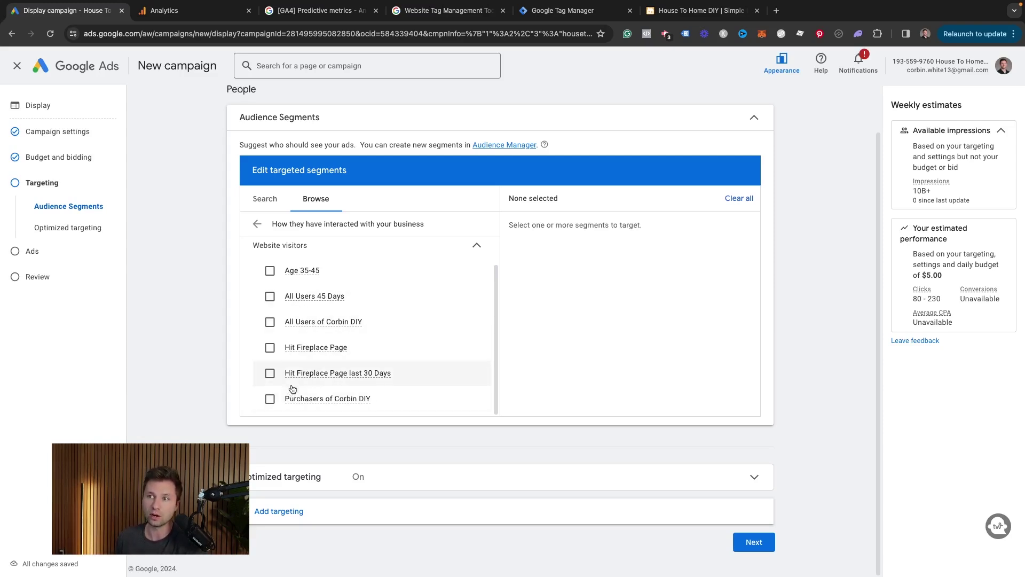
{"action": "left_click", "coordinate": [307, 335]}
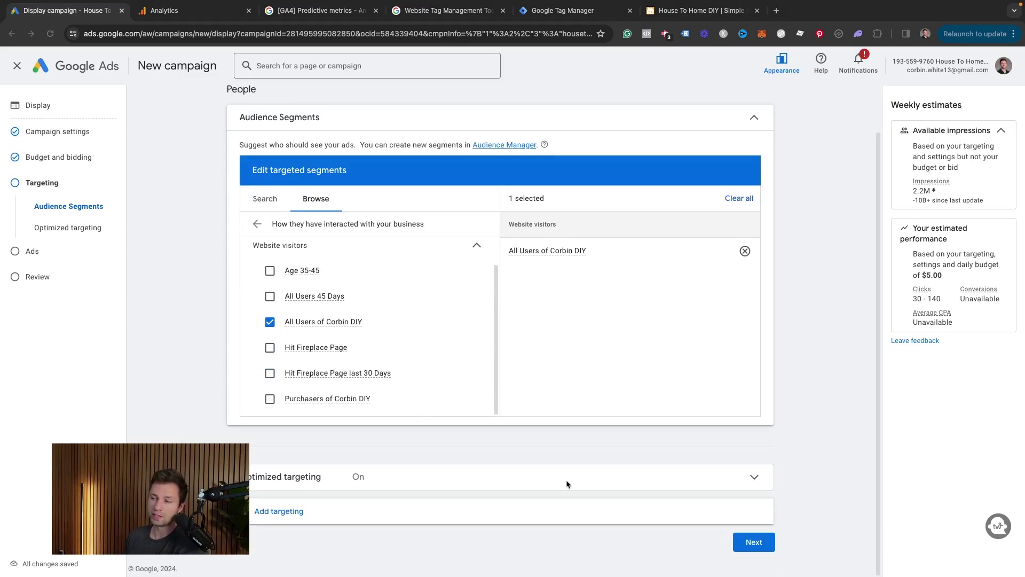
Turn off optimized targeting for the campaign and proceed to ad creation.
{"action": "left_click", "coordinate": [754, 477]}
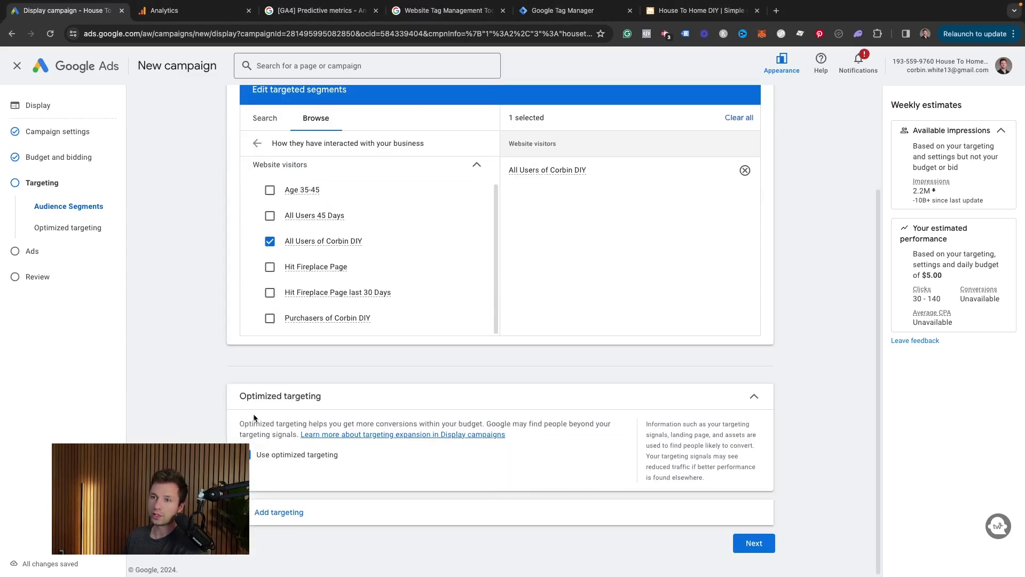
{"action": "left_click_drag", "start_coordinate": [245, 424], "coordinate": [310, 423]}
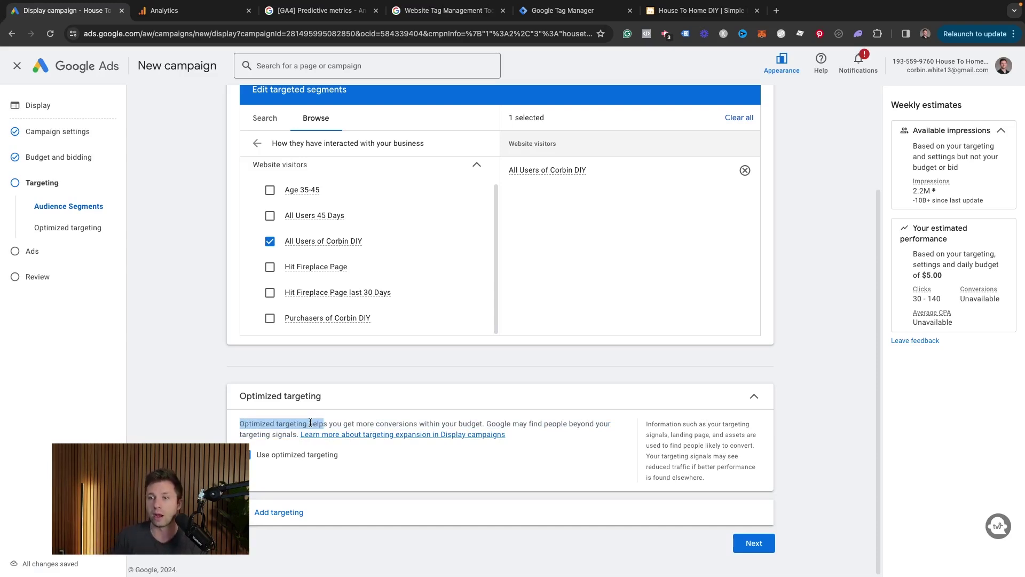
{"action": "left_click", "coordinate": [249, 471]}
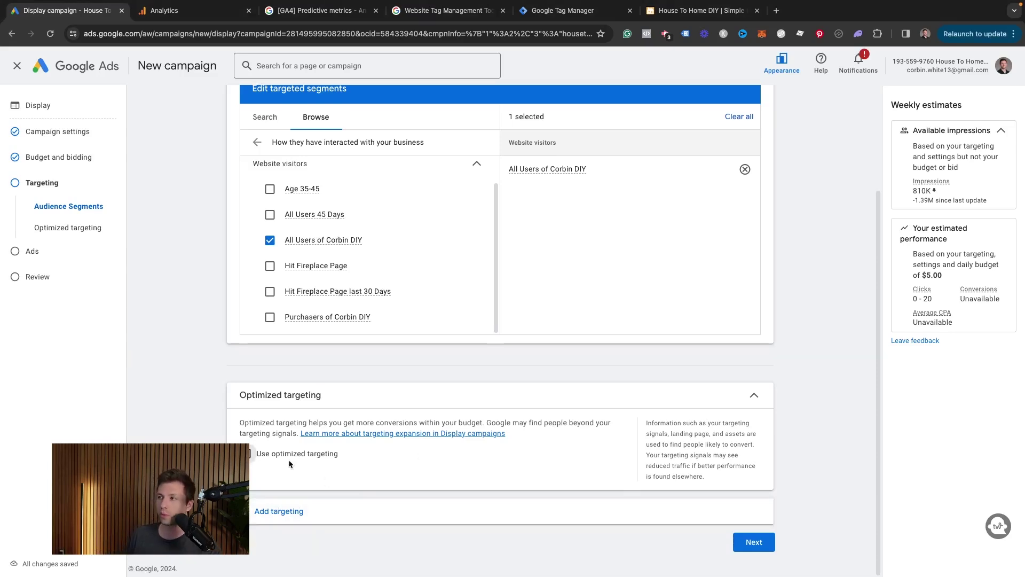
{"action": "scroll", "coordinate": [563, 381], "scroll_direction": "up", "scroll_amount": 3}
{"action": "scroll", "coordinate": [320, 355], "scroll_direction": "down", "scroll_amount": 1}
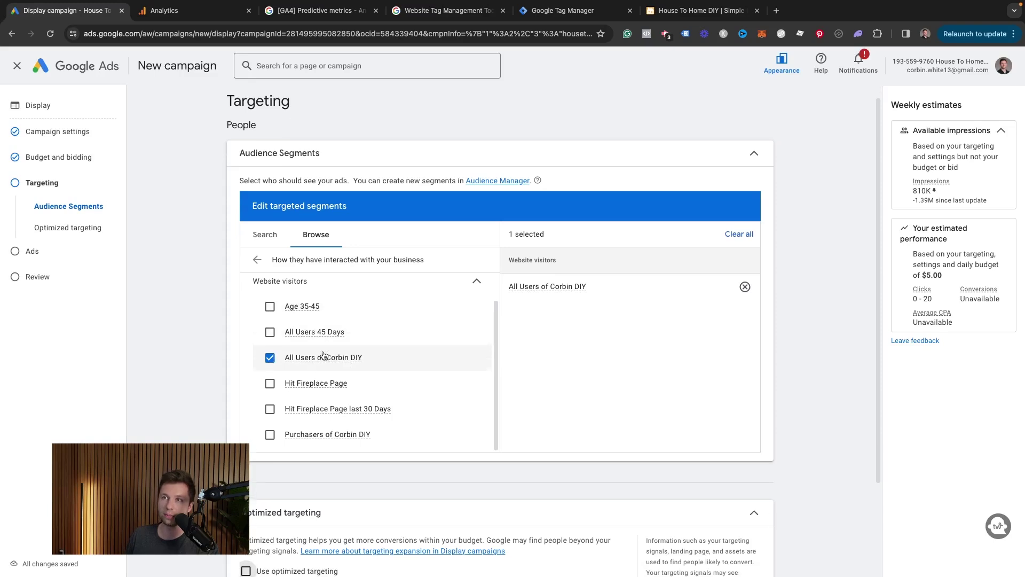
{"action": "scroll", "coordinate": [319, 299], "scroll_direction": "up", "scroll_amount": 2}
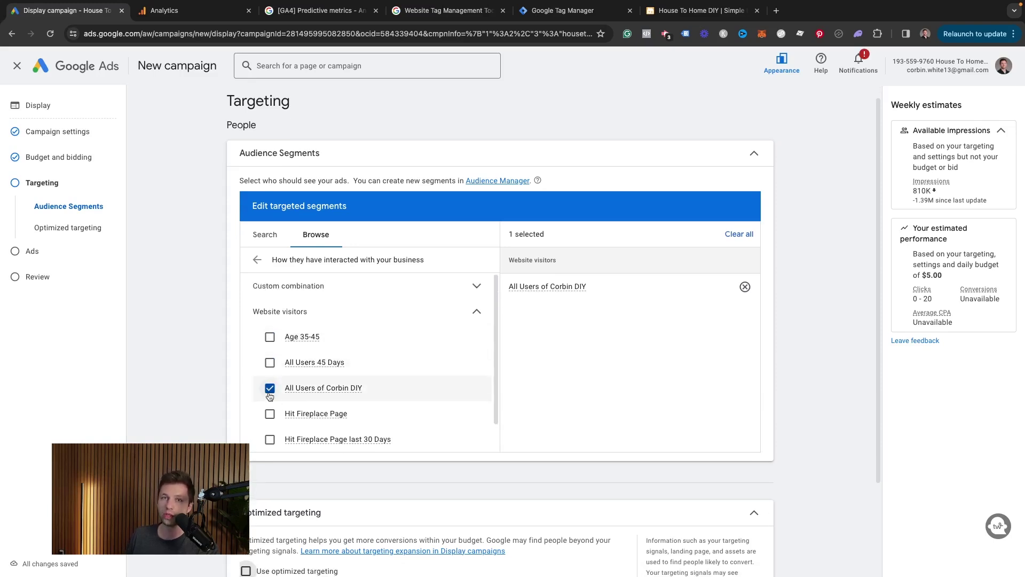
{"action": "scroll", "coordinate": [337, 412], "scroll_direction": "down", "scroll_amount": 5}
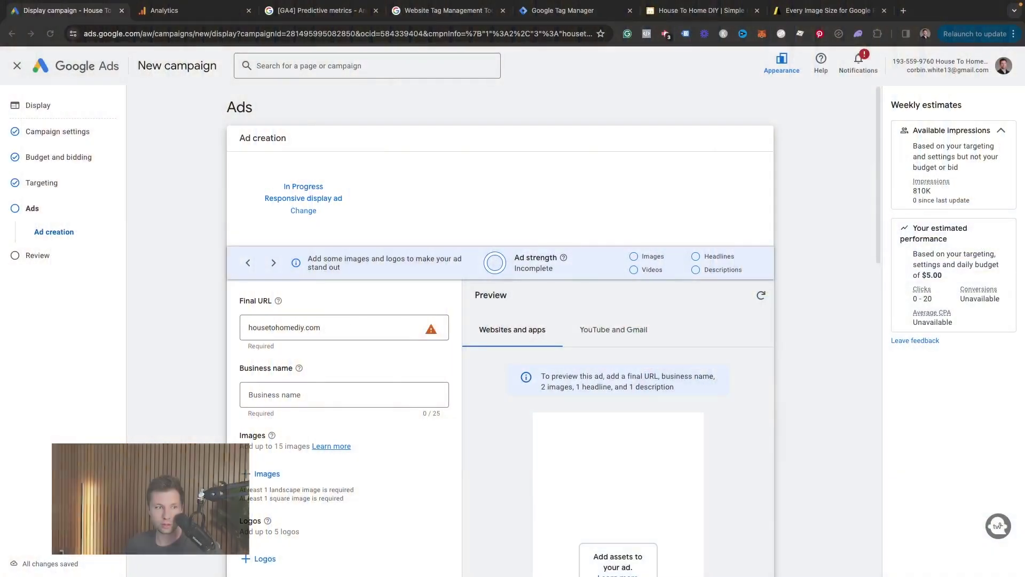
{"action": "scroll", "coordinate": [248, 268], "scroll_direction": "down", "scroll_amount": 2}
{"action": "left_click", "coordinate": [248, 250]}
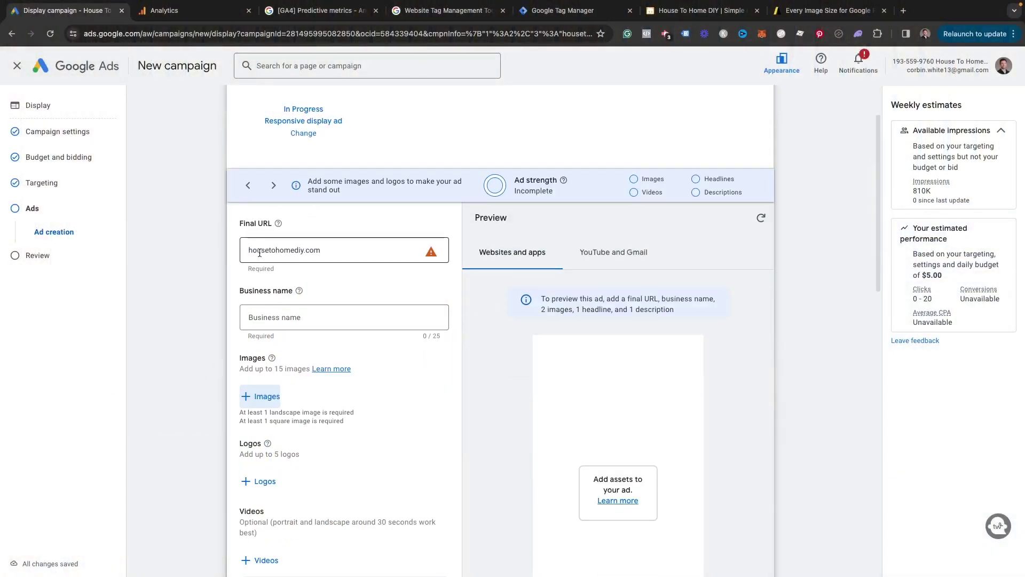
{"action": "type", "text": "h"}
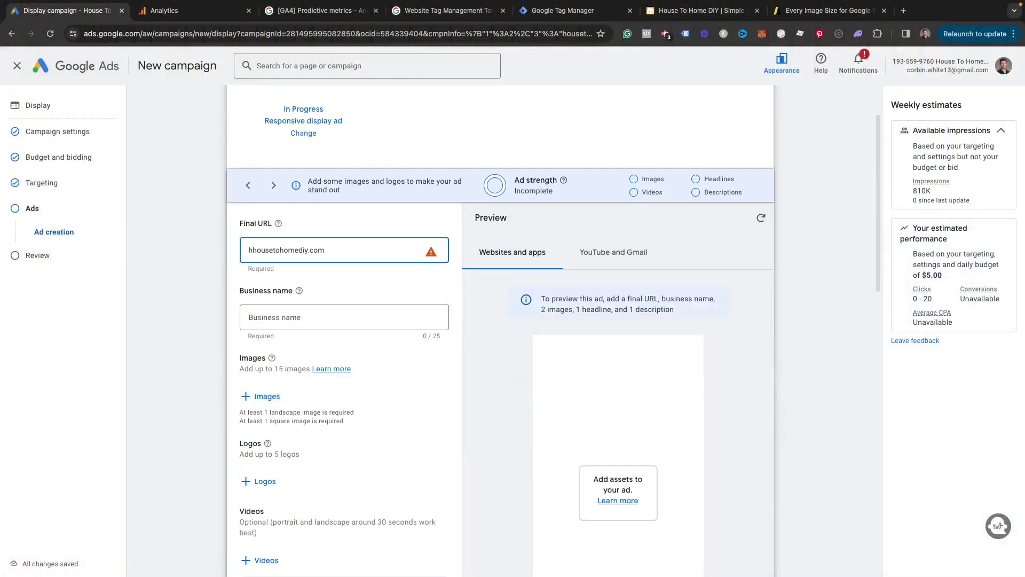
{"action": "type", "text": "ttps://"}
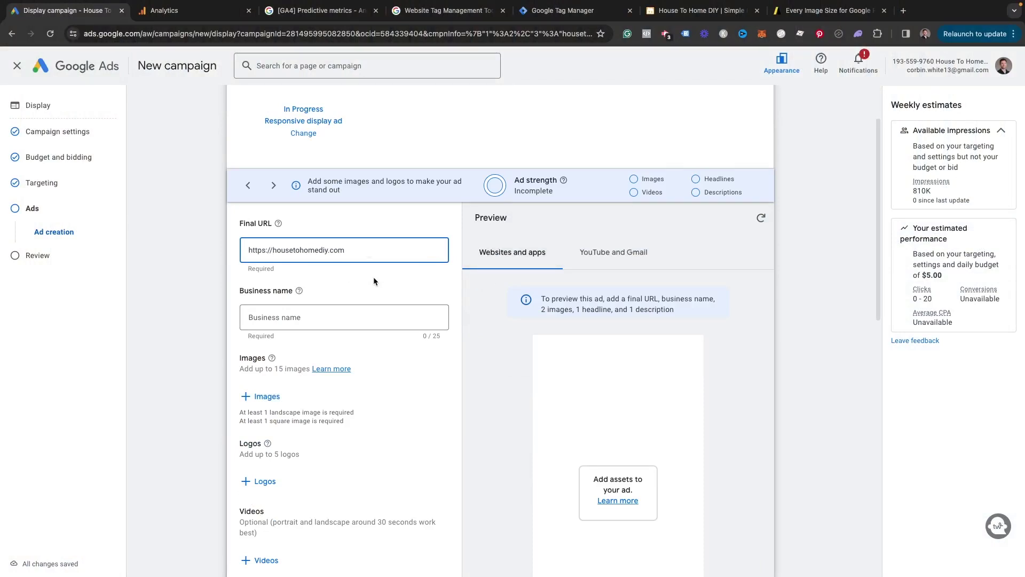
{"action": "left_click", "coordinate": [373, 275]}
Enter House to HomeDIY as the ad's business name.
{"action": "left_click", "coordinate": [293, 319]}
{"action": "type", "text": "HousetoHomeDIY"}
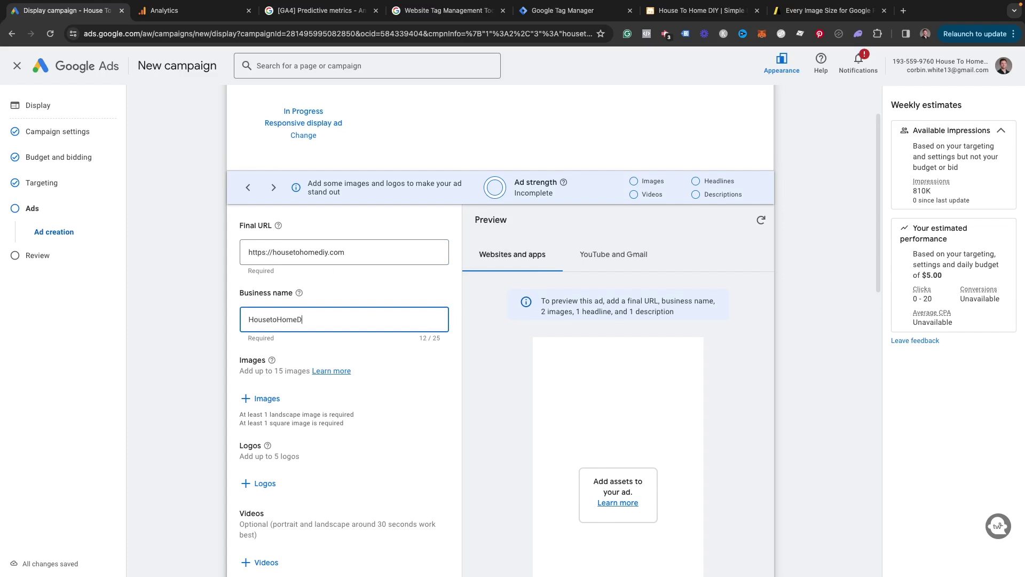
{"action": "left_click", "coordinate": [272, 319]}
{"action": "scroll", "coordinate": [315, 368], "scroll_direction": "down", "scroll_amount": 1}
{"action": "scroll", "coordinate": [329, 391], "scroll_direction": "down", "scroll_amount": 1}
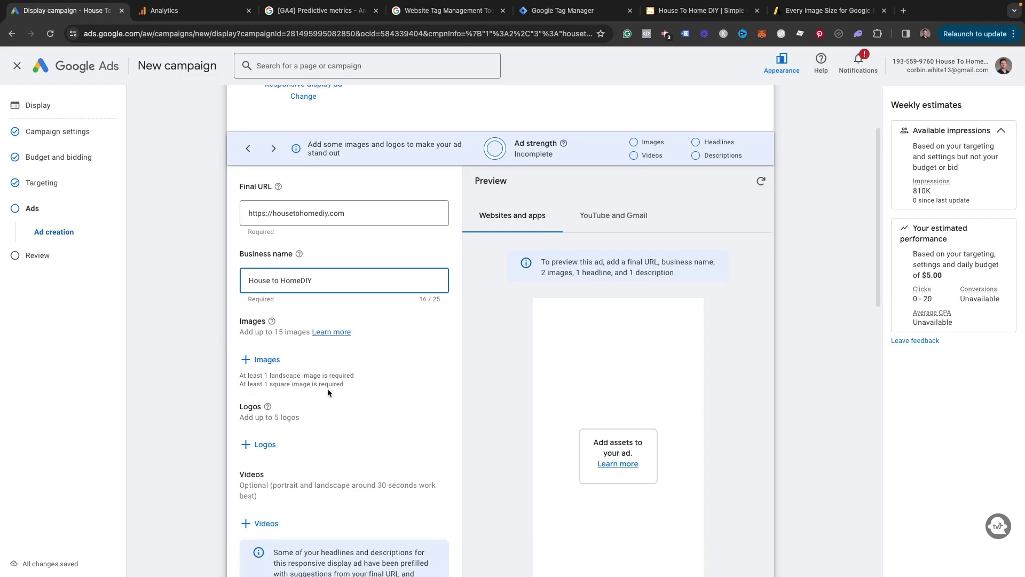
Open the image selection for the responsive display ad.
{"action": "scroll", "coordinate": [327, 394], "scroll_direction": "up", "scroll_amount": 5}
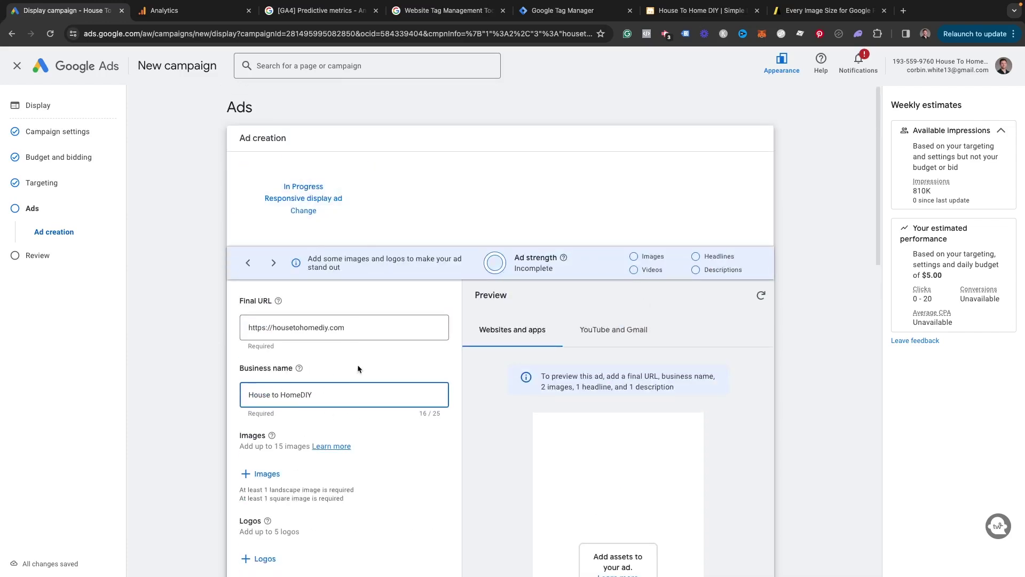
{"action": "scroll", "coordinate": [284, 400], "scroll_direction": "down", "scroll_amount": 3}
{"action": "left_click", "coordinate": [267, 394]}
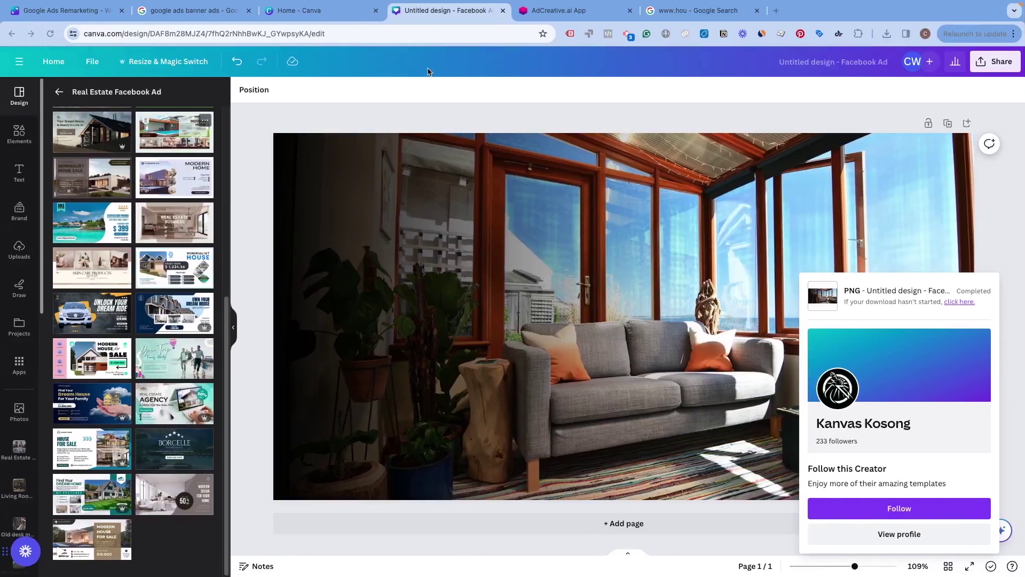
Switch to AdCreative.ai and examine the steps for generating the House to Home DIY ad package.
{"action": "left_click", "coordinate": [555, 10]}
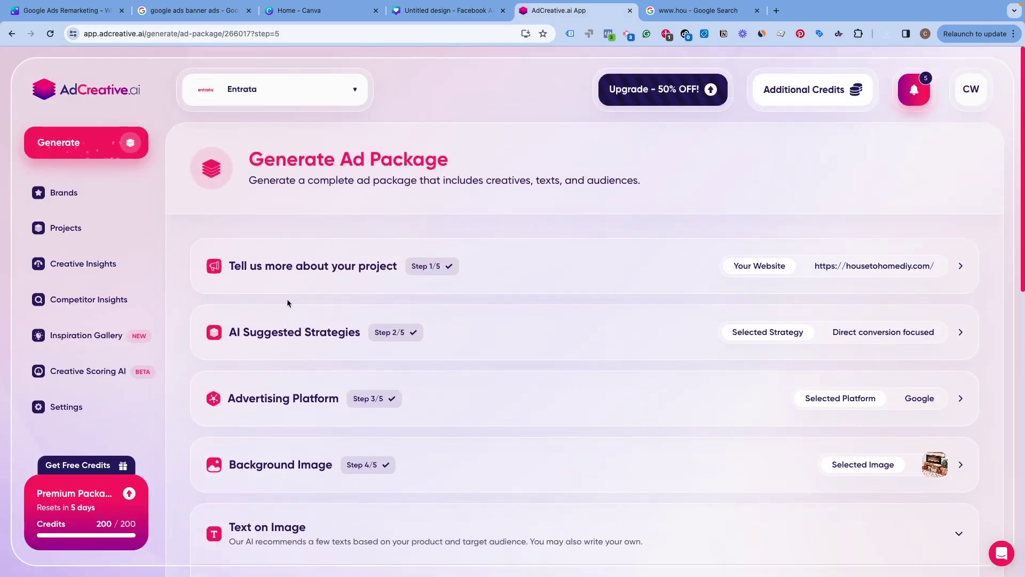
{"action": "scroll", "coordinate": [287, 299], "scroll_direction": "down", "scroll_amount": 2}
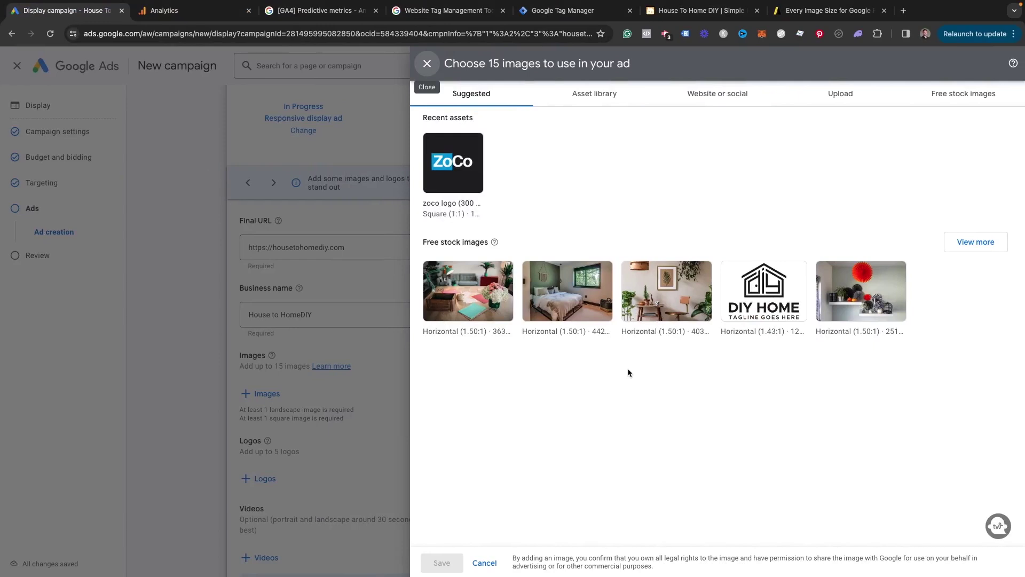
Select the suggested free stock image of the desk with flowers and shift its 1:1 crop toward the desk lamp and wooden crate.
{"action": "left_click", "coordinate": [469, 291]}
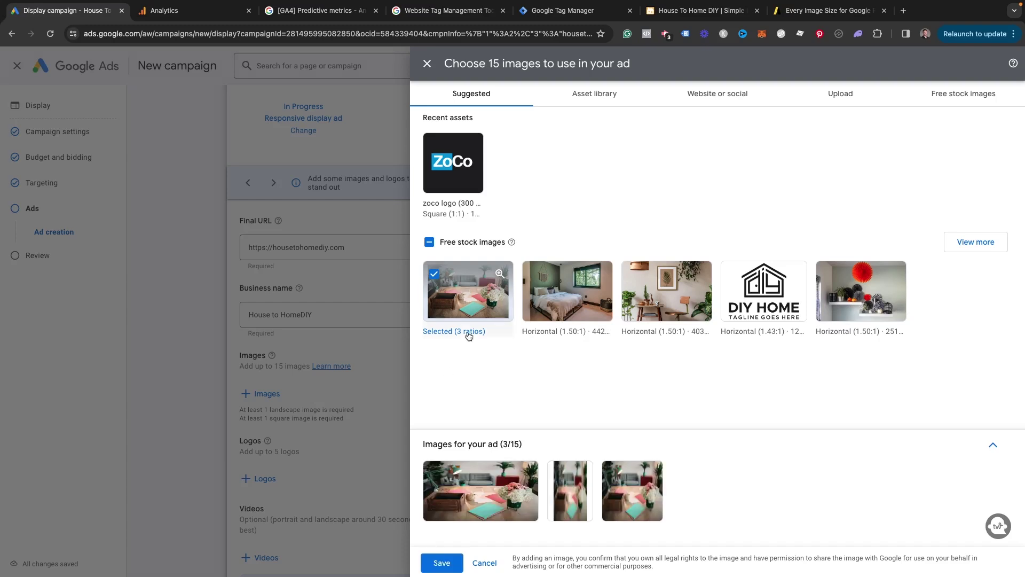
{"action": "left_click", "coordinate": [485, 489]}
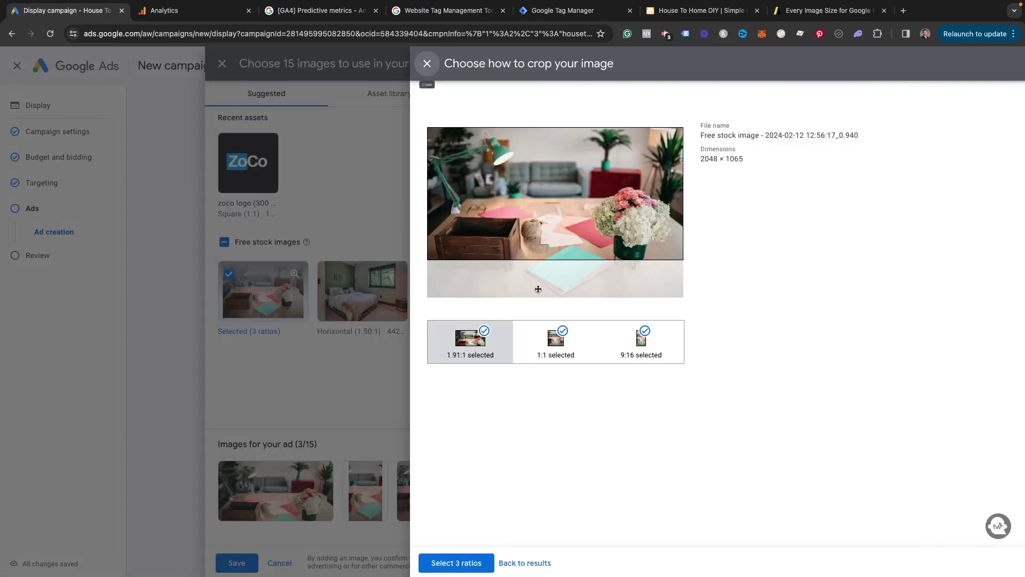
{"action": "left_click", "coordinate": [558, 350]}
{"action": "left_click", "coordinate": [648, 353]}
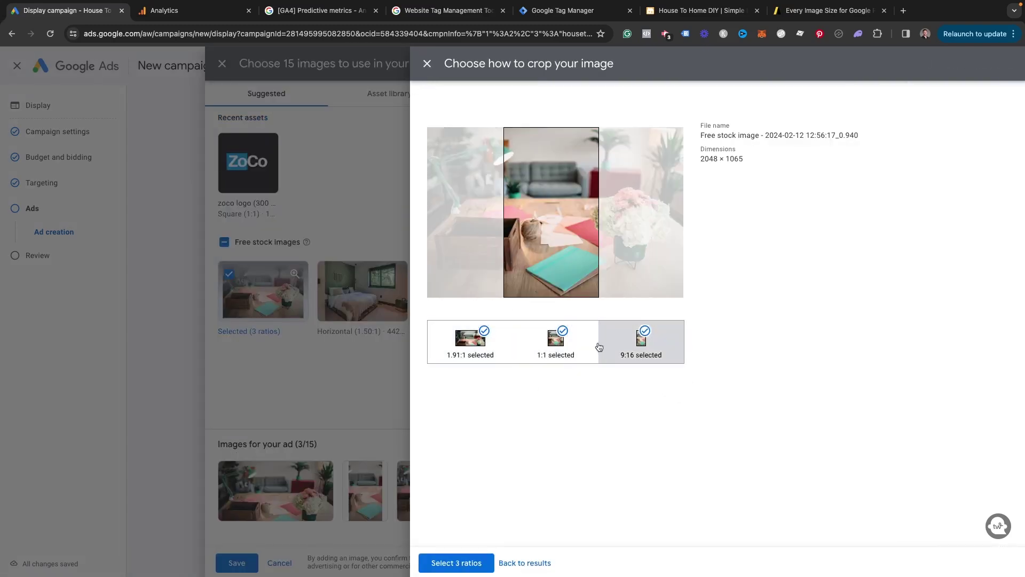
{"action": "left_click", "coordinate": [581, 347]}
{"action": "left_click_drag", "start_coordinate": [599, 260], "coordinate": [542, 258]}
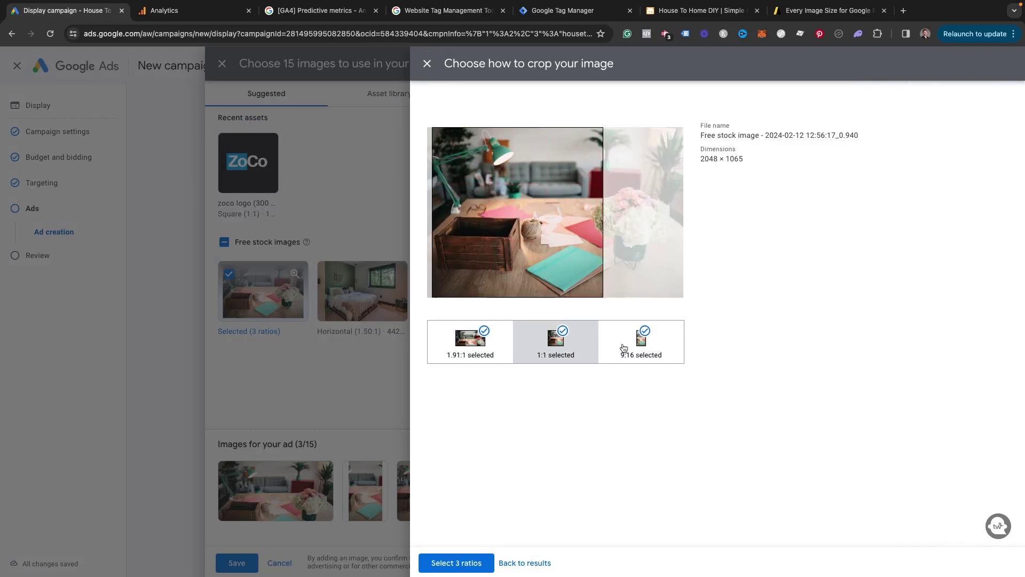
Exclude the desk image's 9:16 crop and confirm the 1.91:1 and 1:1 ratios for the ad.
{"action": "left_click", "coordinate": [632, 355]}
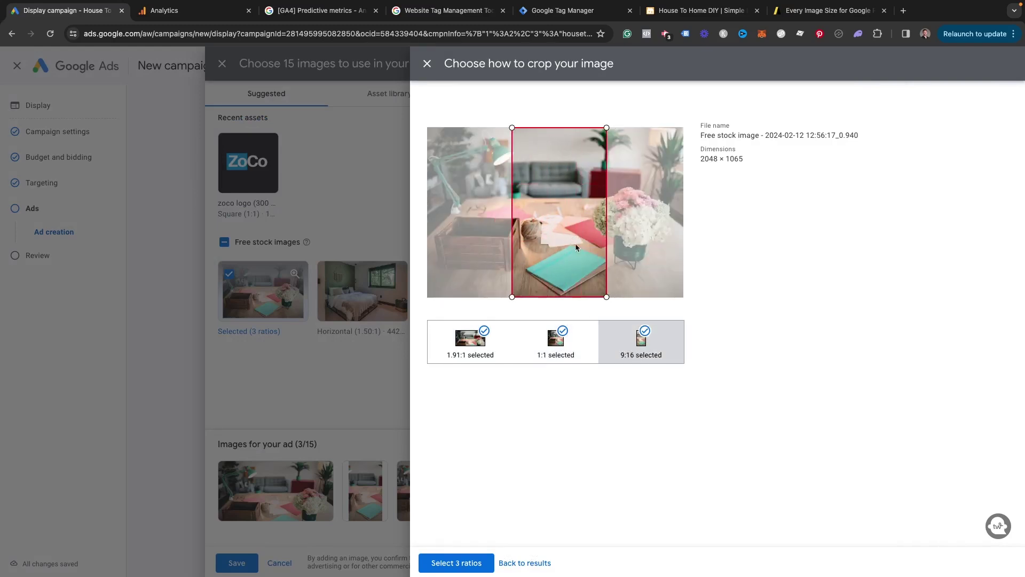
{"action": "left_click", "coordinate": [644, 332]}
{"action": "left_click", "coordinate": [457, 563]}
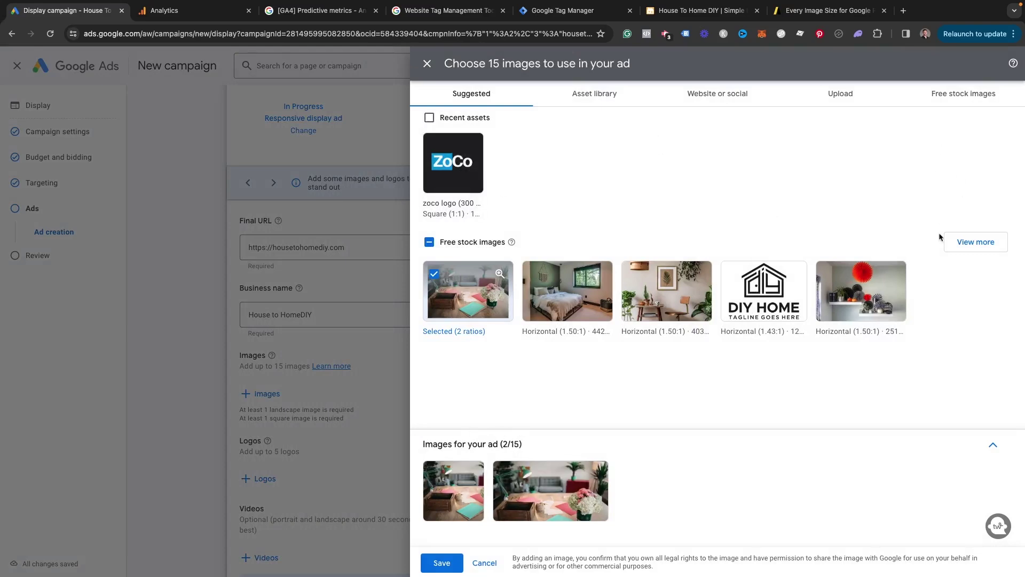
Add the suggested stock image of the framed leaf print above the desk in three ratios and save the ad's image selection.
{"action": "left_click", "coordinate": [650, 306]}
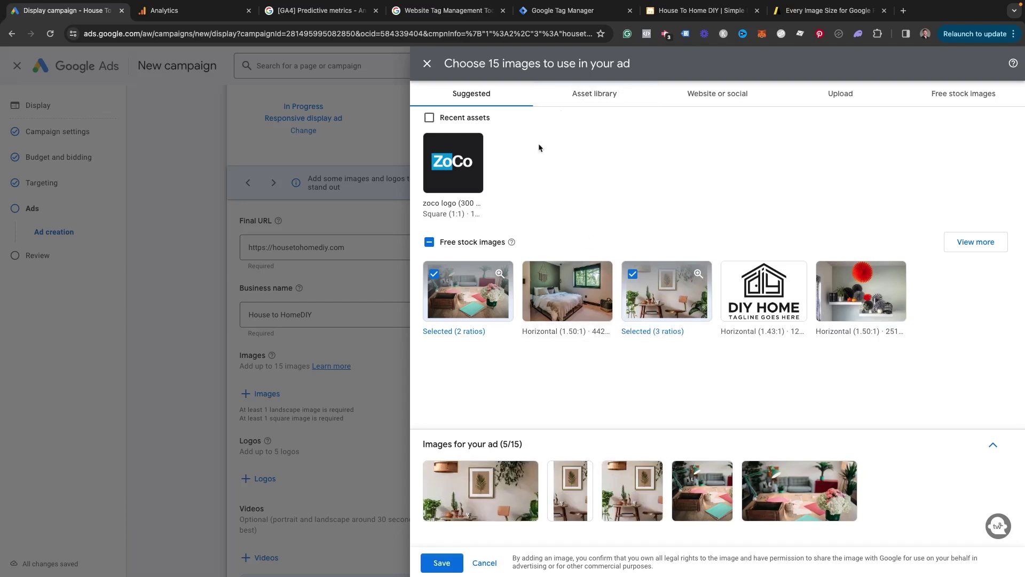
{"action": "left_click", "coordinate": [594, 103]}
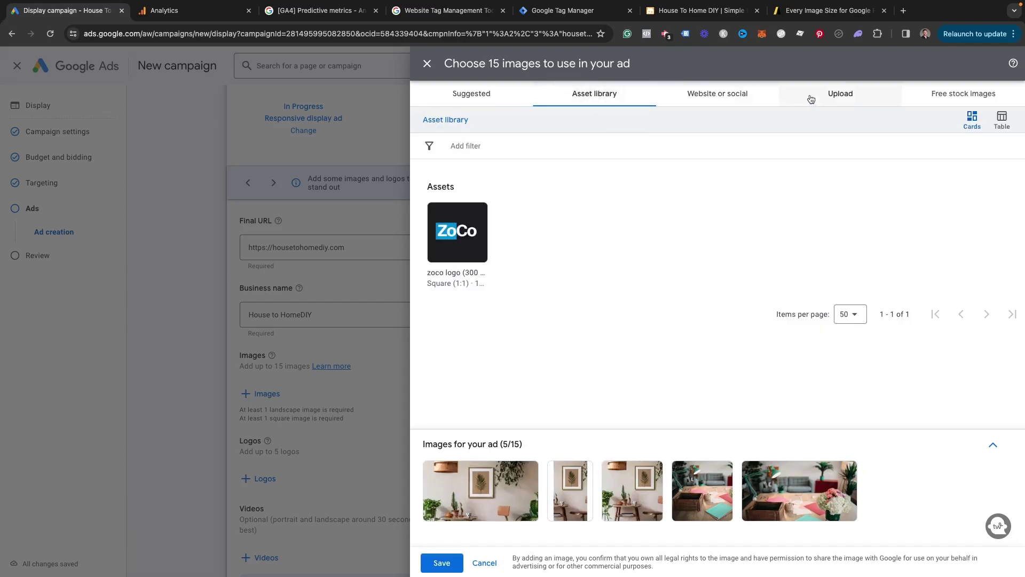
{"action": "left_click", "coordinate": [836, 97]}
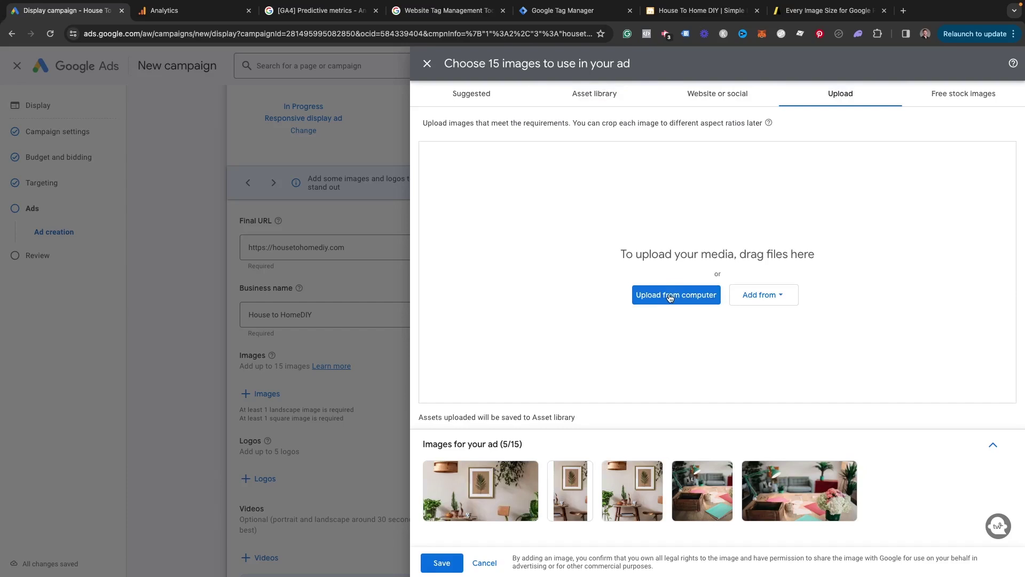
{"action": "left_click", "coordinate": [442, 563]}
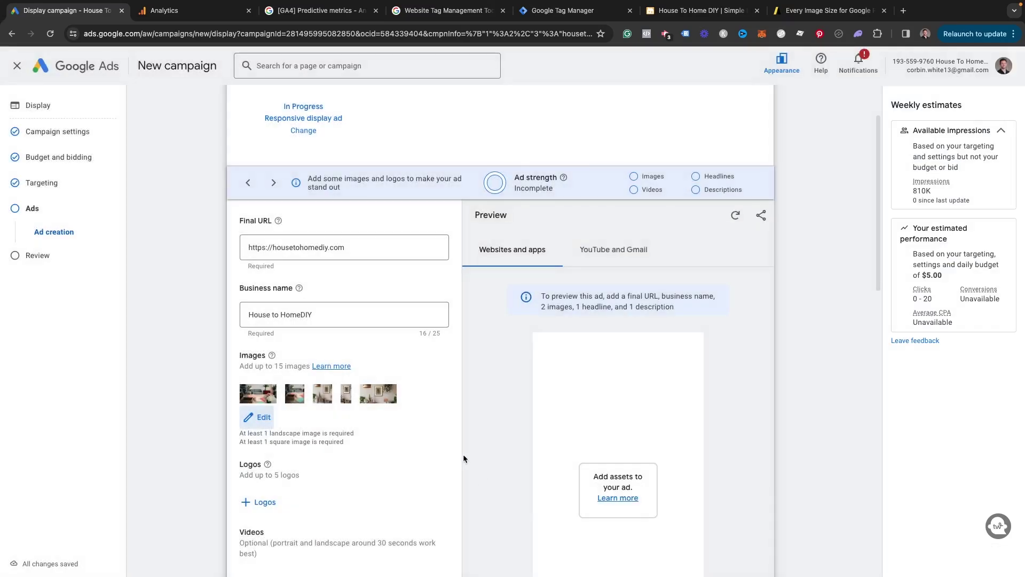
Add the ZoCo logo from the asset library as the ad's logo and save the selection.
{"action": "scroll", "coordinate": [350, 366], "scroll_direction": "down", "scroll_amount": 3}
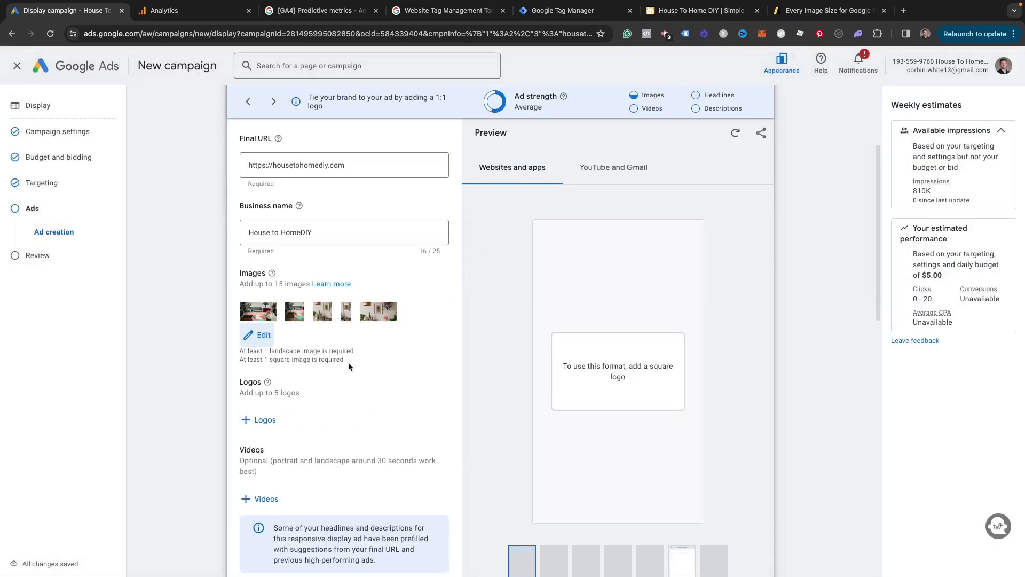
{"action": "left_click", "coordinate": [263, 341]}
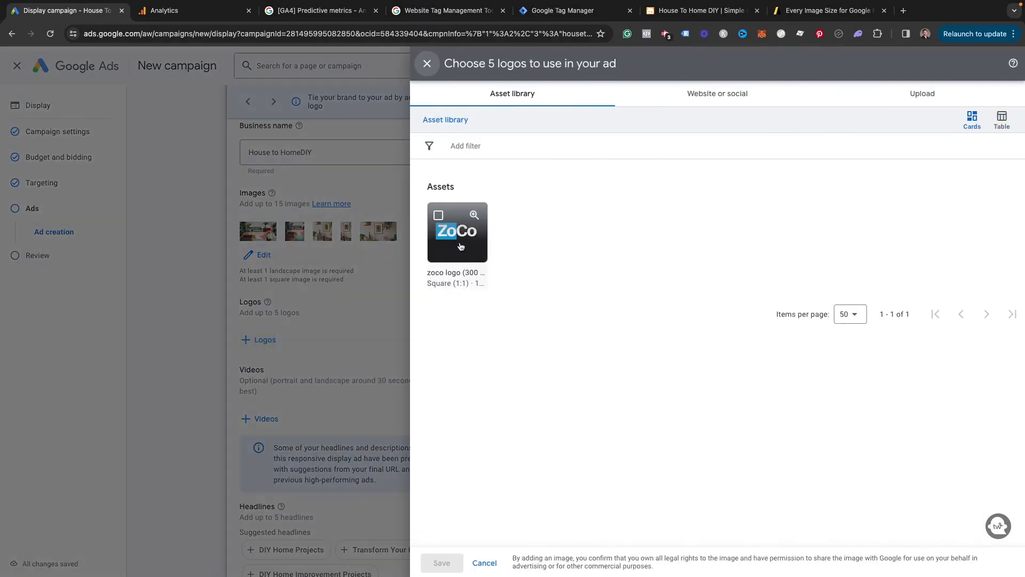
{"action": "left_click", "coordinate": [439, 215]}
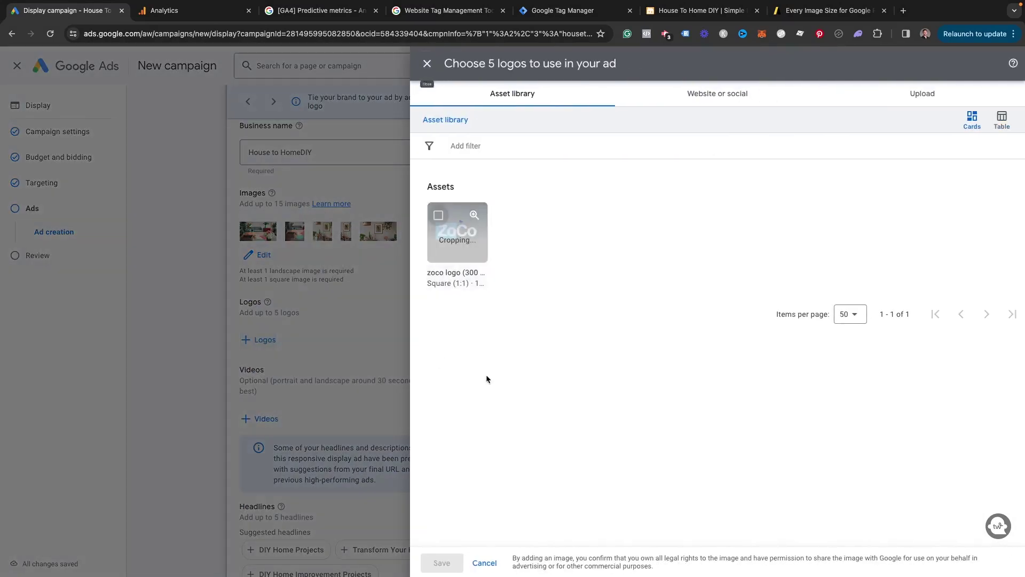
{"action": "left_click", "coordinate": [442, 563]}
Examine the responsive display ad's preview in several of its website and app formats.
{"action": "scroll", "coordinate": [339, 348], "scroll_direction": "down", "scroll_amount": 3}
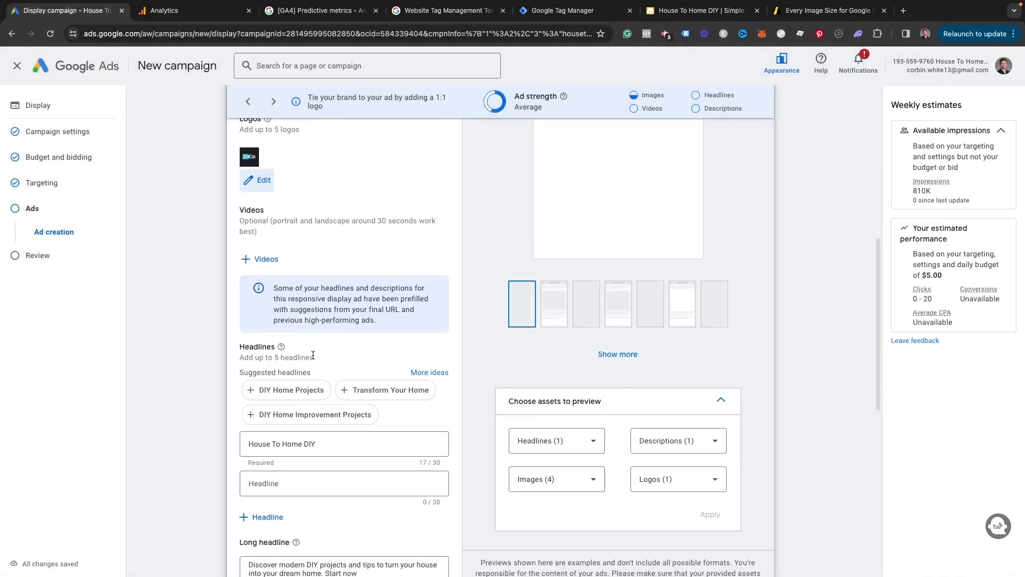
{"action": "scroll", "coordinate": [315, 291], "scroll_direction": "up", "scroll_amount": 3}
{"action": "scroll", "coordinate": [313, 359], "scroll_direction": "down", "scroll_amount": 1}
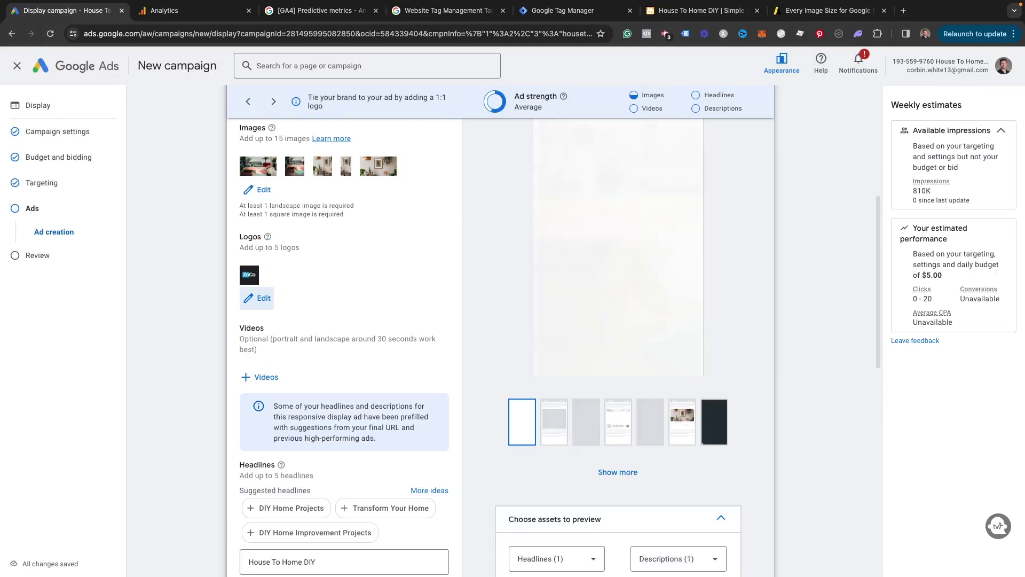
{"action": "scroll", "coordinate": [264, 427], "scroll_direction": "up", "scroll_amount": 2}
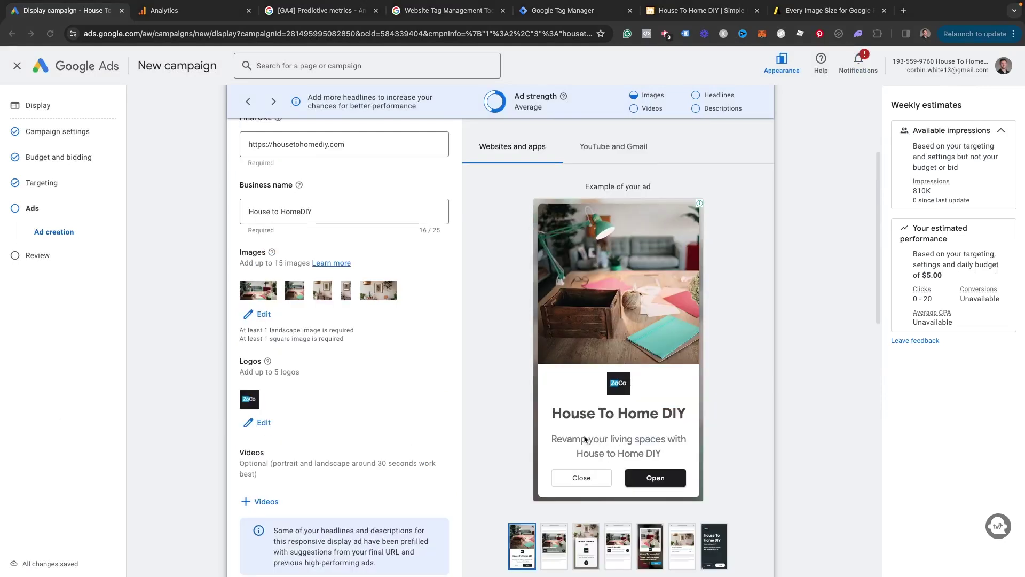
{"action": "scroll", "coordinate": [566, 396], "scroll_direction": "up", "scroll_amount": 1}
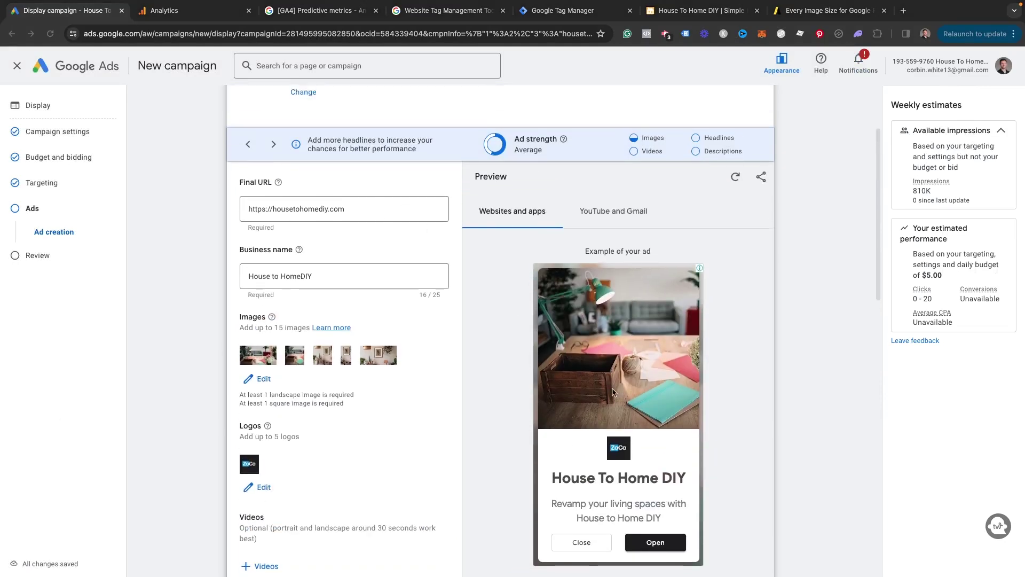
{"action": "scroll", "coordinate": [613, 392], "scroll_direction": "down", "scroll_amount": 3}
{"action": "scroll", "coordinate": [567, 415], "scroll_direction": "up", "scroll_amount": 2}
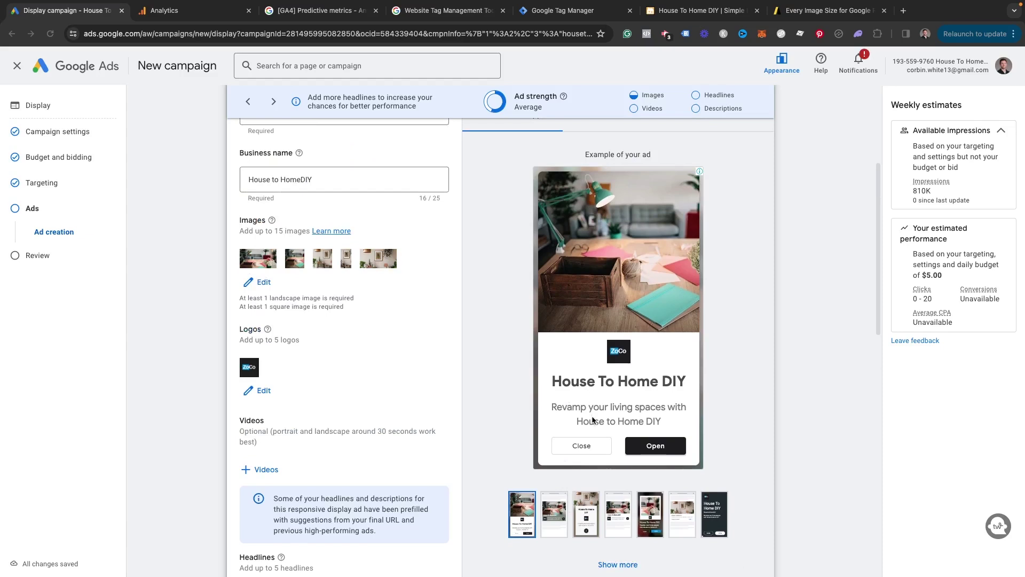
{"action": "scroll", "coordinate": [566, 387], "scroll_direction": "up", "scroll_amount": 1}
{"action": "scroll", "coordinate": [588, 435], "scroll_direction": "down", "scroll_amount": 2}
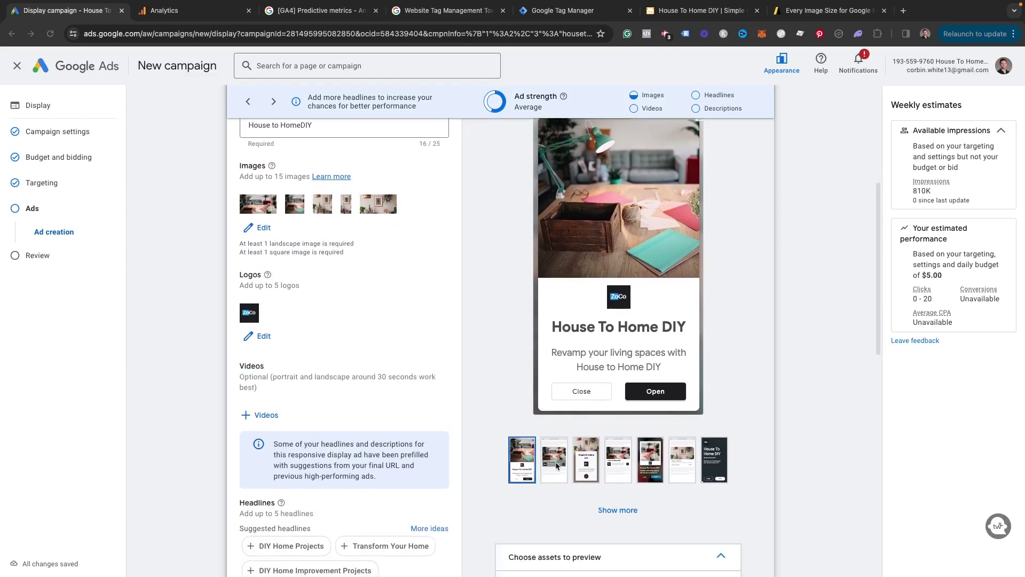
{"action": "left_click", "coordinate": [556, 465]}
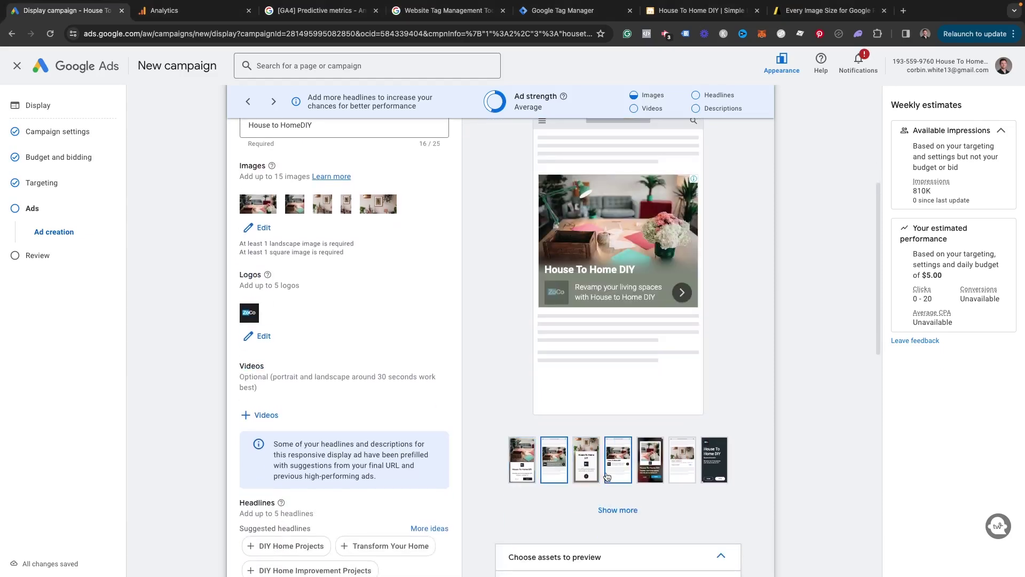
{"action": "left_click", "coordinate": [608, 477]}
{"action": "left_click", "coordinate": [663, 468]}
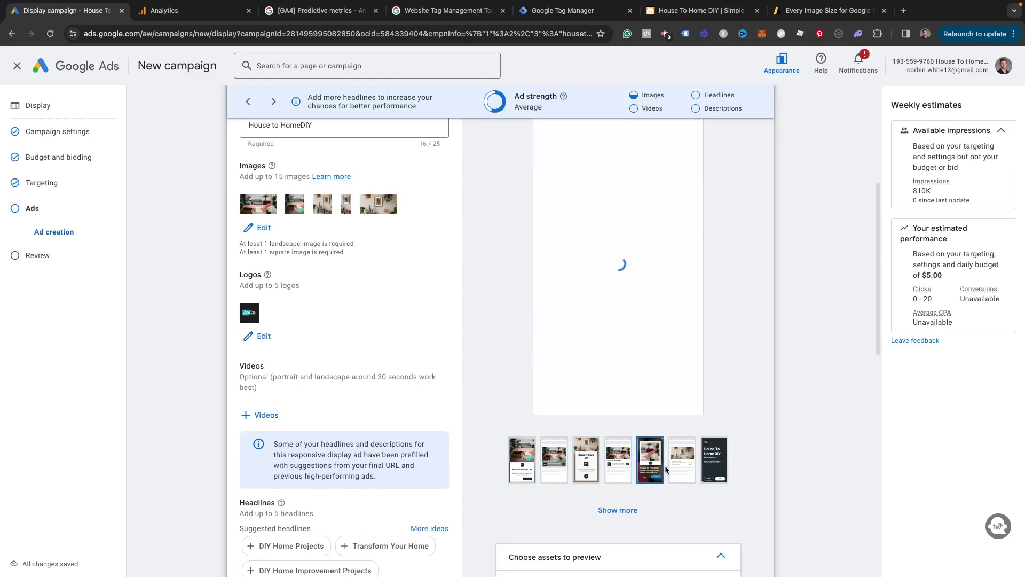
{"action": "left_click", "coordinate": [688, 468]}
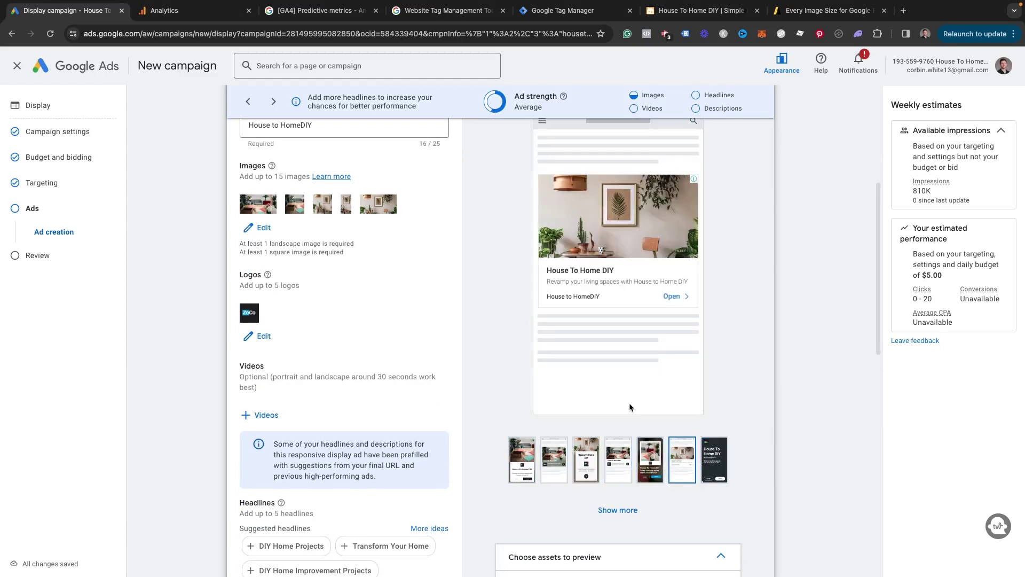
Add the suggested headlines "DIY Home Projects" and "DIY Home Improvement Projects" to the ad.
{"action": "scroll", "coordinate": [560, 379], "scroll_direction": "down", "scroll_amount": 2}
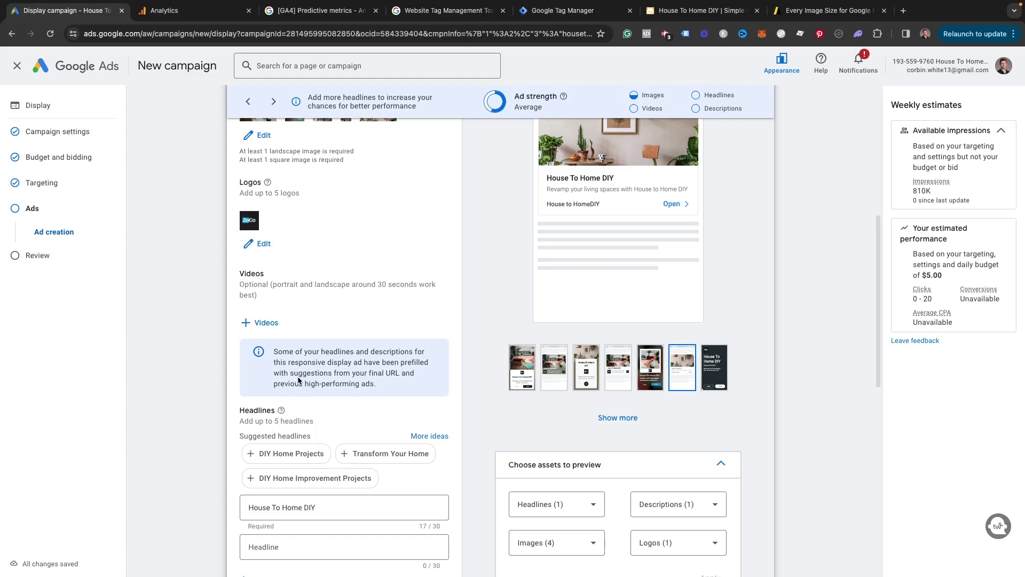
{"action": "scroll", "coordinate": [303, 361], "scroll_direction": "down", "scroll_amount": 2}
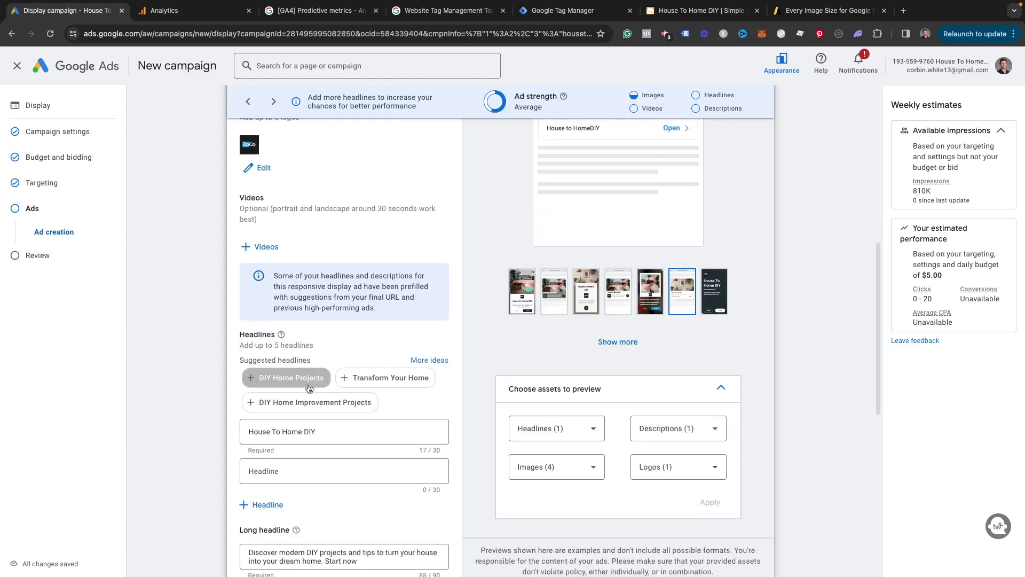
{"action": "left_click", "coordinate": [280, 374]}
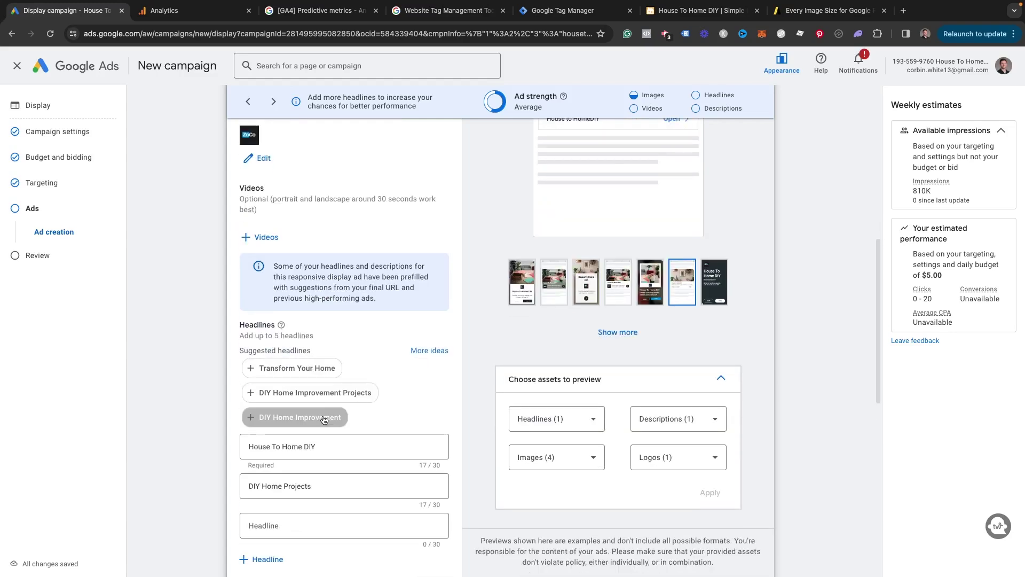
{"action": "left_click", "coordinate": [313, 395]}
Check the ad's long headline, descriptions and preview, and proceed to the campaign review.
{"action": "scroll", "coordinate": [217, 480], "scroll_direction": "down", "scroll_amount": 5}
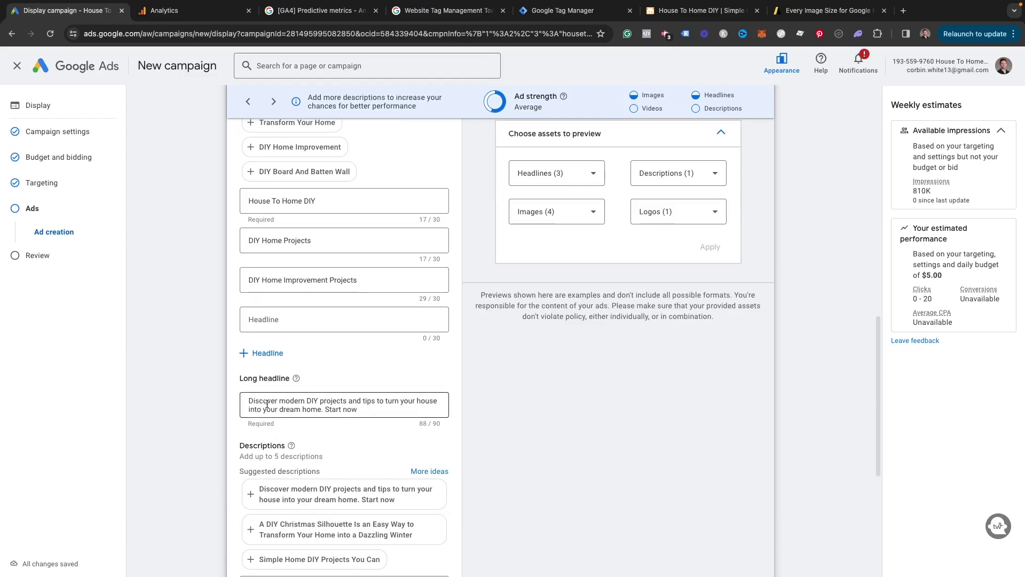
{"action": "scroll", "coordinate": [331, 393], "scroll_direction": "down", "scroll_amount": 3}
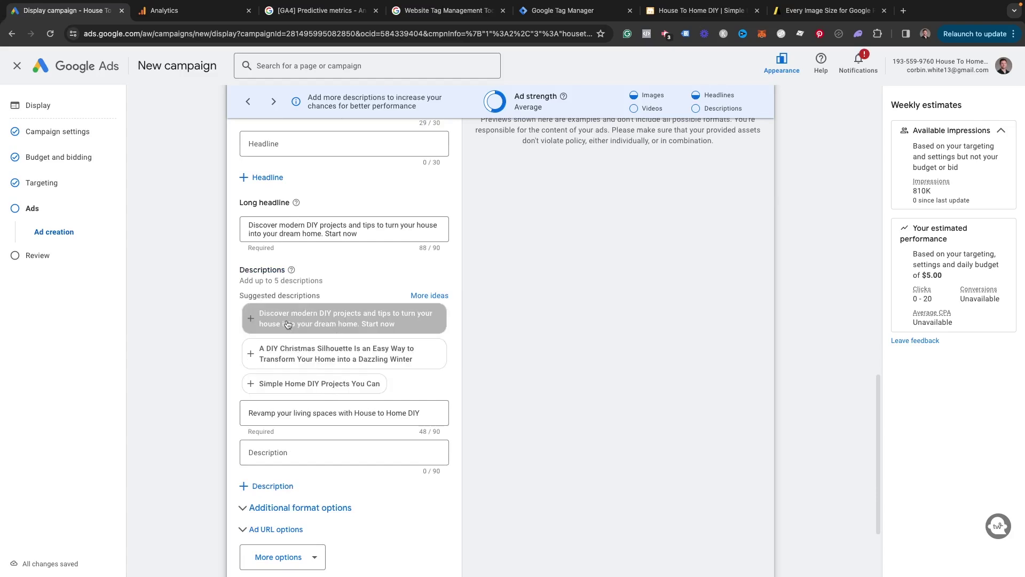
{"action": "scroll", "coordinate": [277, 374], "scroll_direction": "down", "scroll_amount": 2}
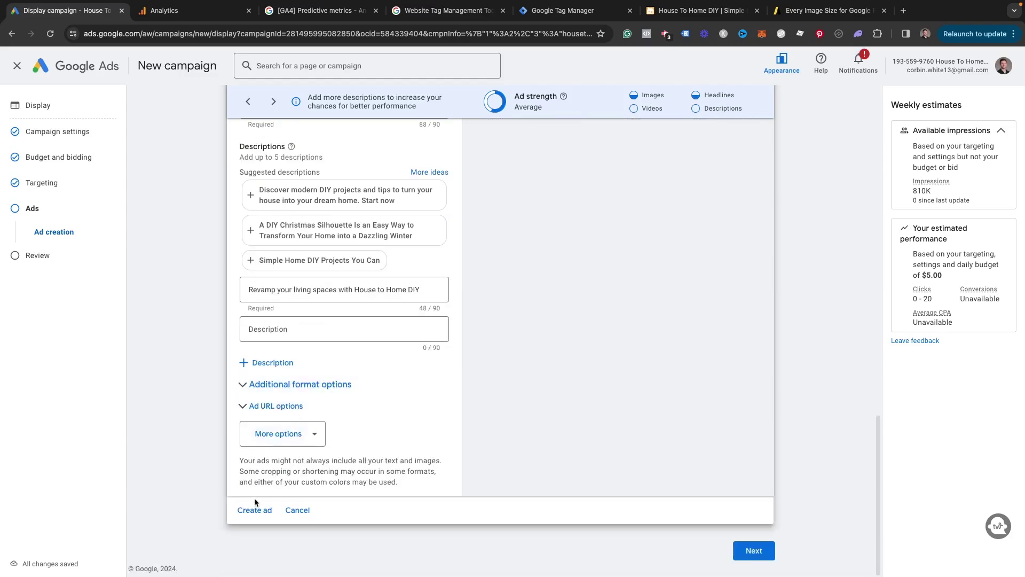
{"action": "left_click", "coordinate": [753, 551]}
{"action": "scroll", "coordinate": [599, 408], "scroll_direction": "up", "scroll_amount": 4}
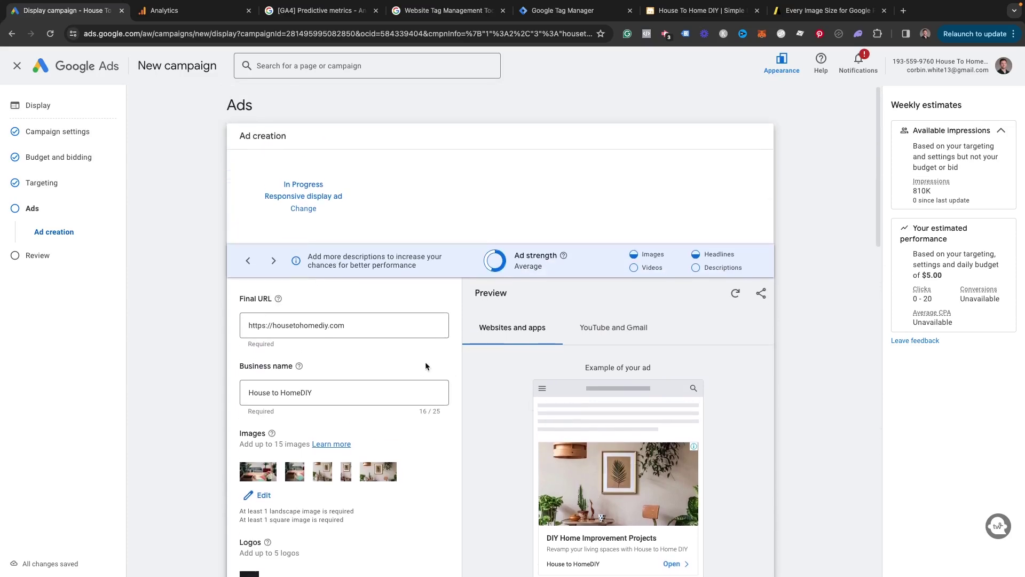
{"action": "scroll", "coordinate": [424, 298], "scroll_direction": "down", "scroll_amount": 4}
{"action": "scroll", "coordinate": [626, 337], "scroll_direction": "down", "scroll_amount": 15}
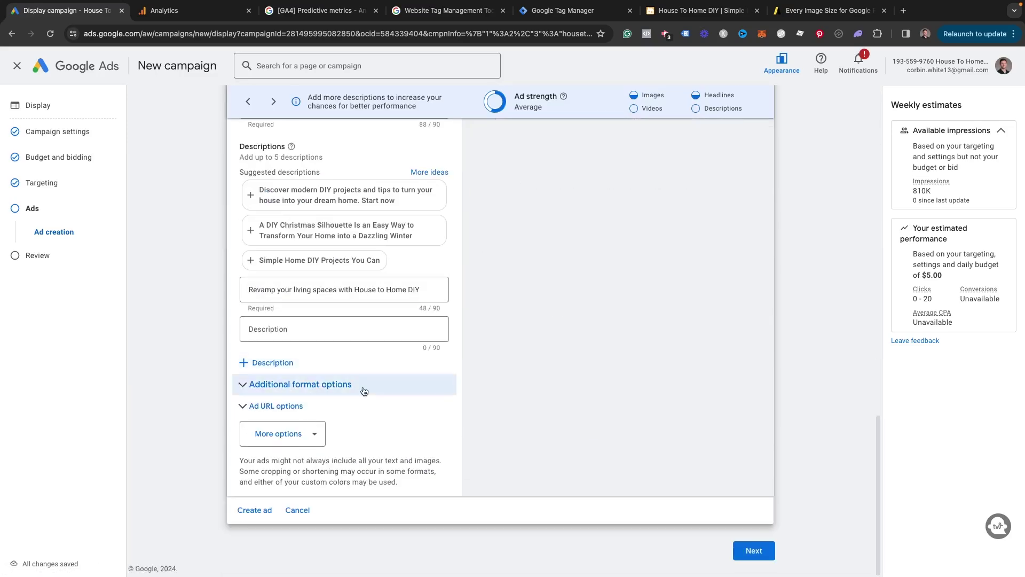
{"action": "scroll", "coordinate": [358, 342], "scroll_direction": "up", "scroll_amount": 3}
{"action": "scroll", "coordinate": [357, 334], "scroll_direction": "up", "scroll_amount": 10}
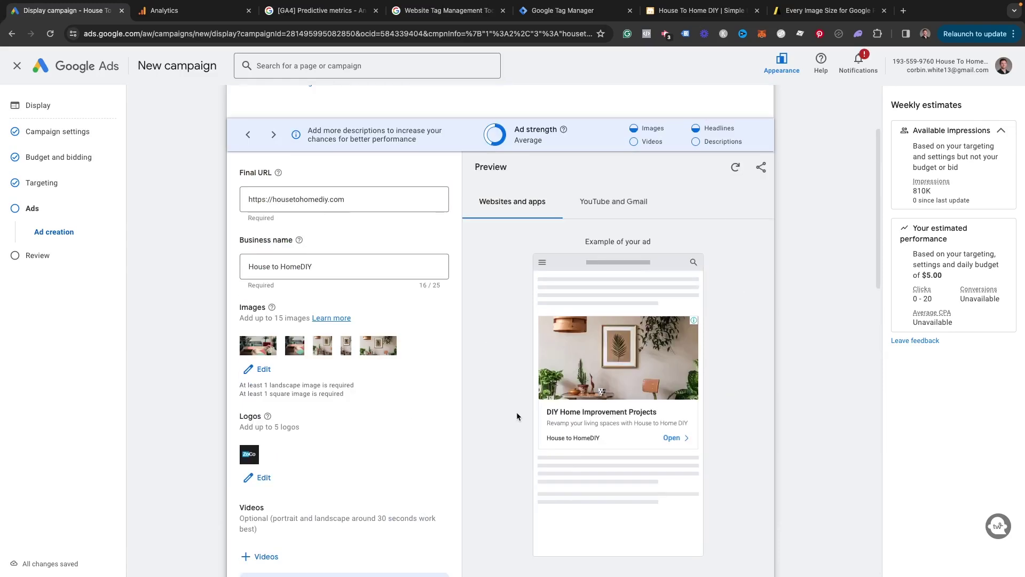
{"action": "scroll", "coordinate": [516, 413], "scroll_direction": "down", "scroll_amount": 15}
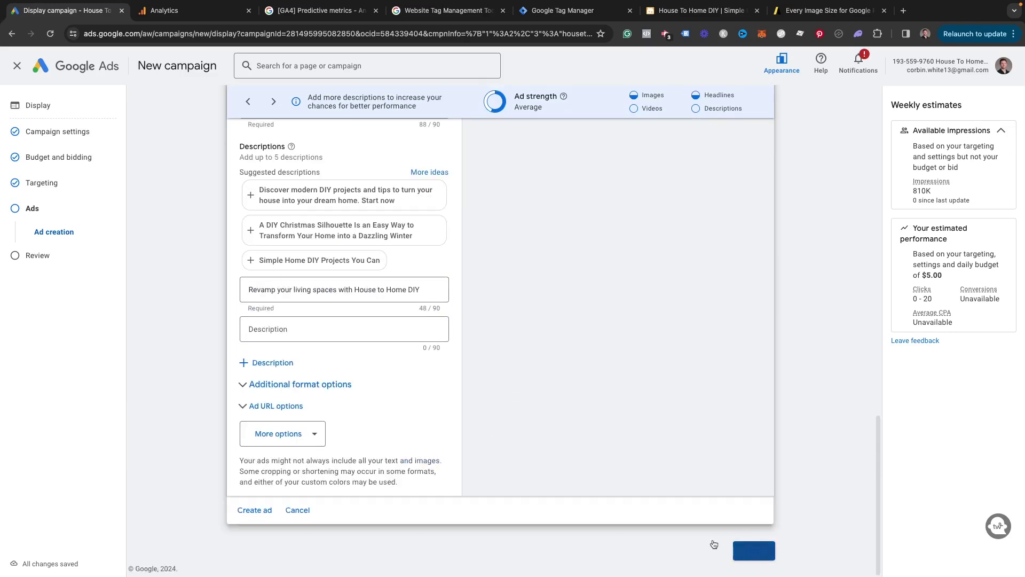
{"action": "left_click", "coordinate": [750, 552]}
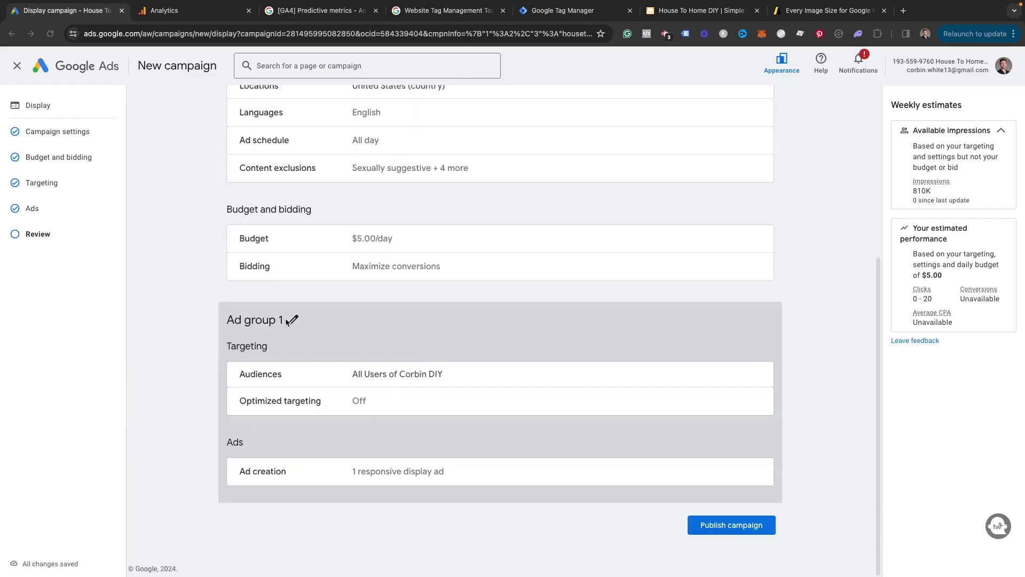
Rename the ad group as "Hit Fireplace Page" and publish the campaign.
{"action": "left_click", "coordinate": [294, 320]}
{"action": "left_click_drag", "start_coordinate": [300, 324], "coordinate": [238, 313]}
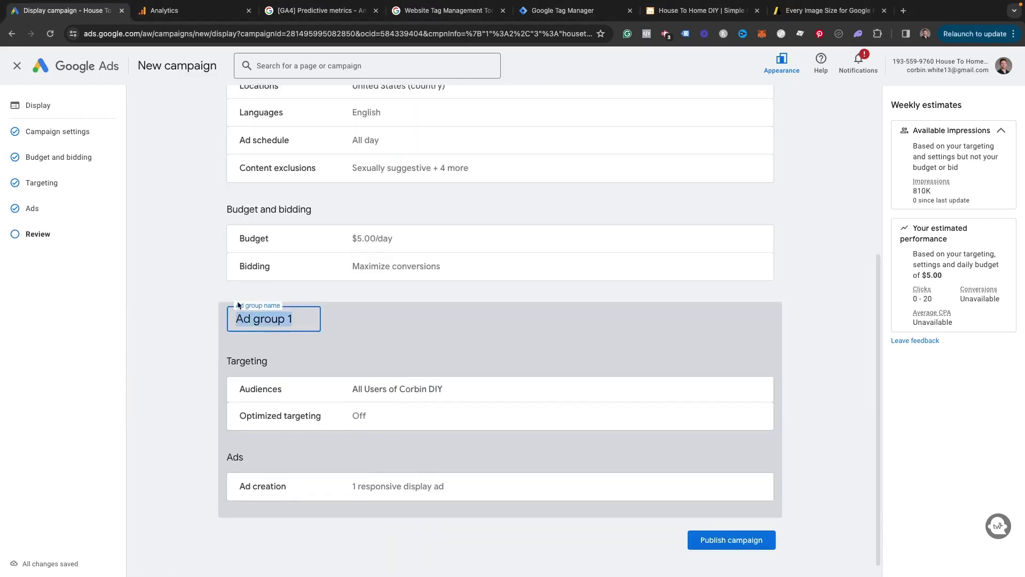
{"action": "type", "text": "H"}
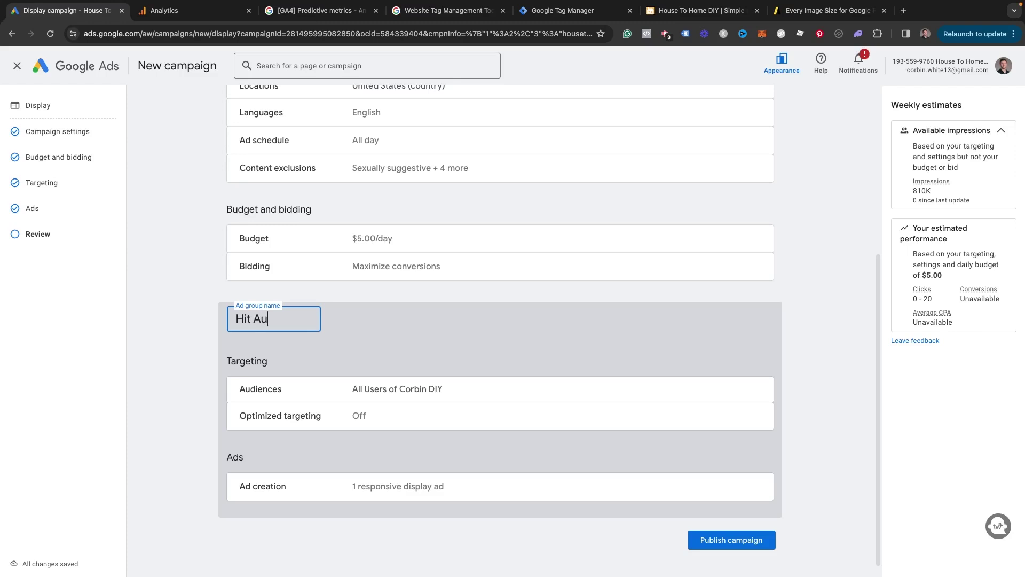
{"action": "type", "text": "it Fireplace"}
{"action": "type", "text": " Page"}
{"action": "left_click", "coordinate": [738, 543]}
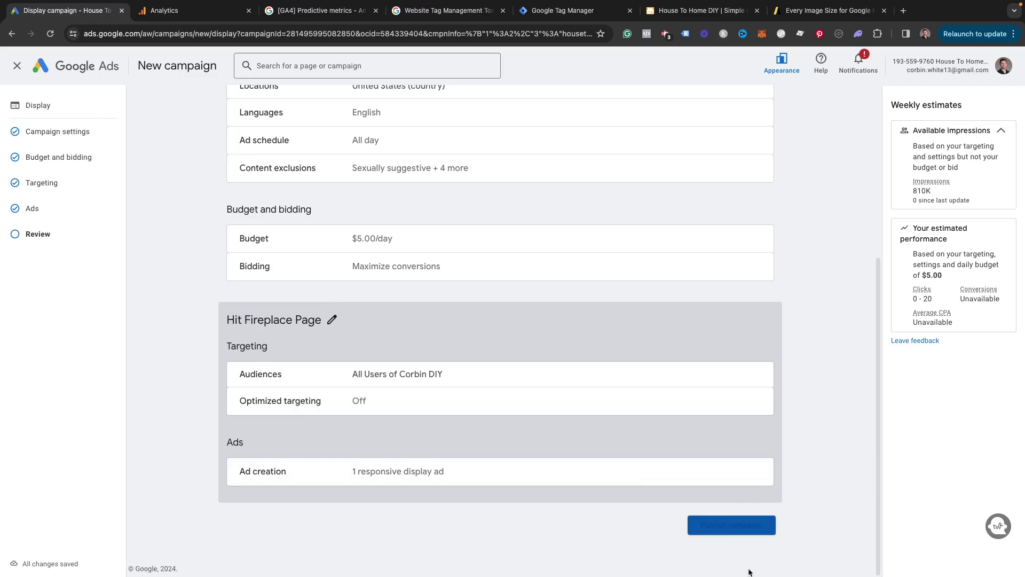
{"action": "left_click", "coordinate": [730, 529]}
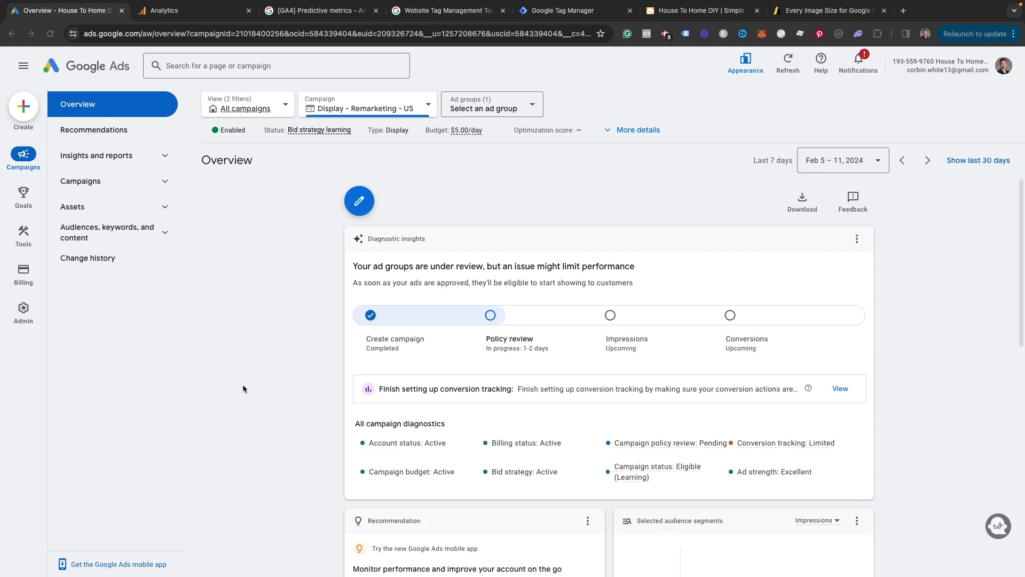
Examine the published campaign's diagnostics and ad on its overview, and open the campaigns list.
{"action": "scroll", "coordinate": [532, 326], "scroll_direction": "down", "scroll_amount": 3}
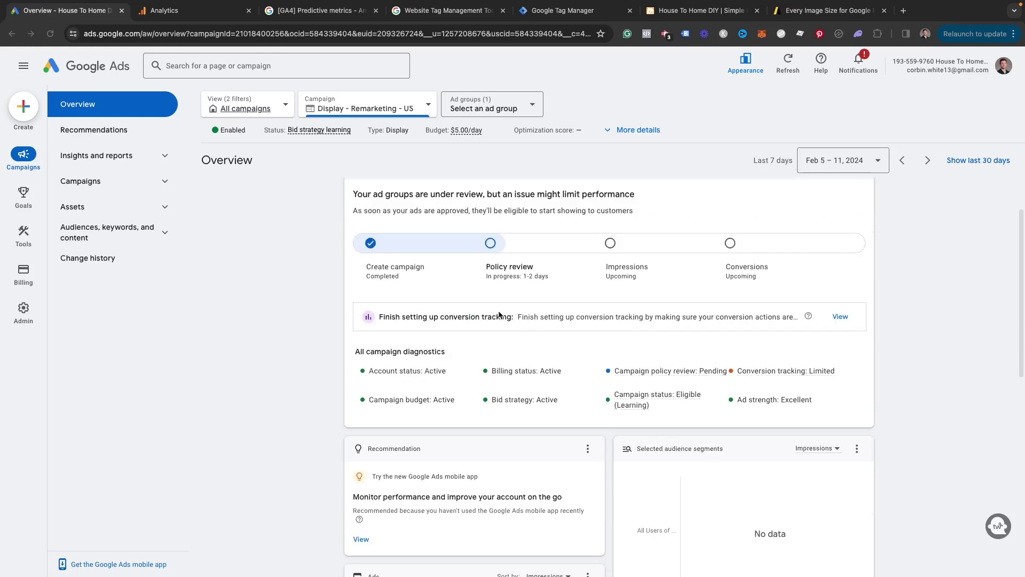
{"action": "scroll", "coordinate": [418, 300], "scroll_direction": "up", "scroll_amount": 2}
{"action": "scroll", "coordinate": [507, 297], "scroll_direction": "down", "scroll_amount": 8}
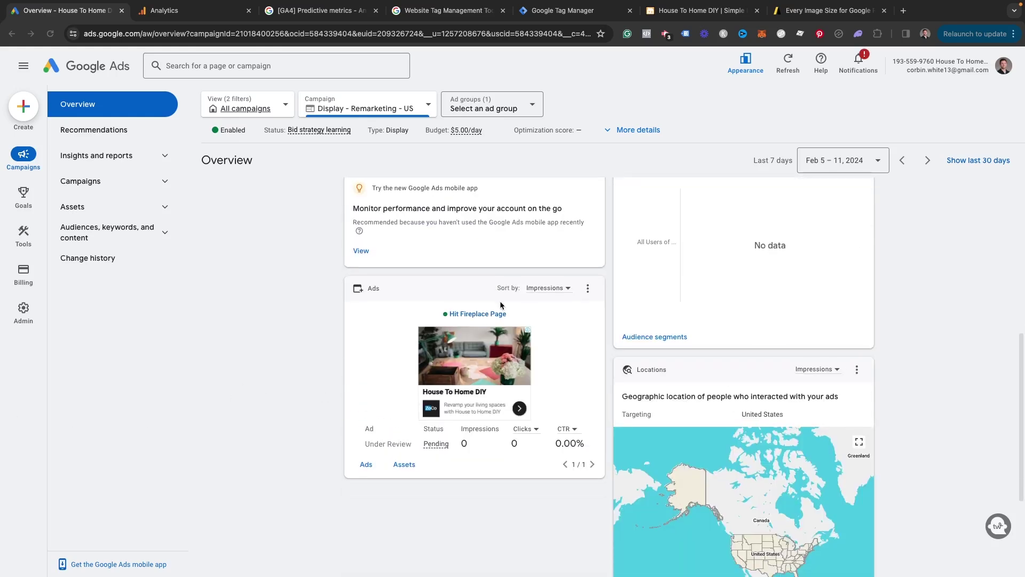
{"action": "scroll", "coordinate": [453, 299], "scroll_direction": "up", "scroll_amount": 9}
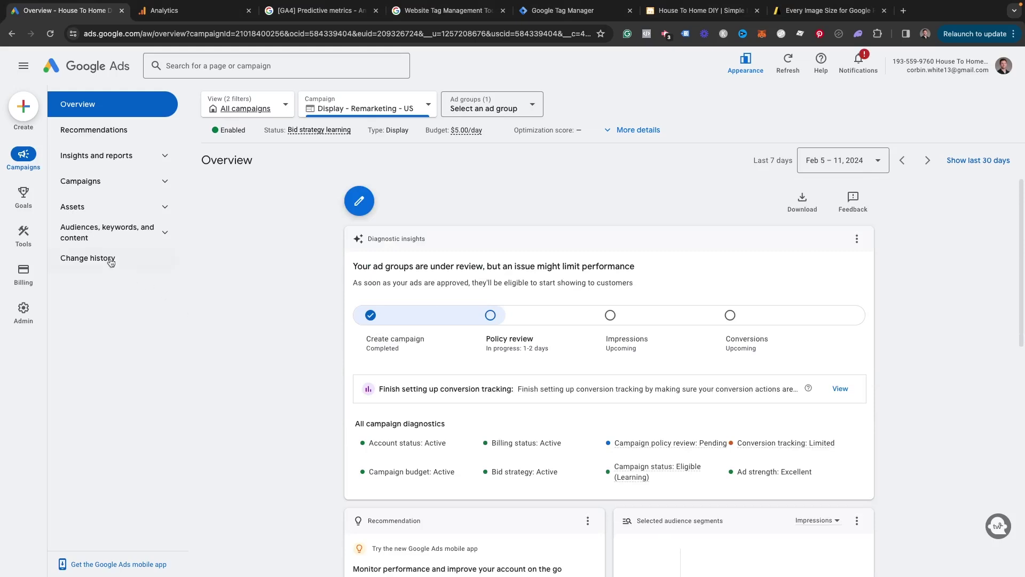
{"action": "left_click", "coordinate": [98, 184]}
{"action": "left_click", "coordinate": [101, 206]}
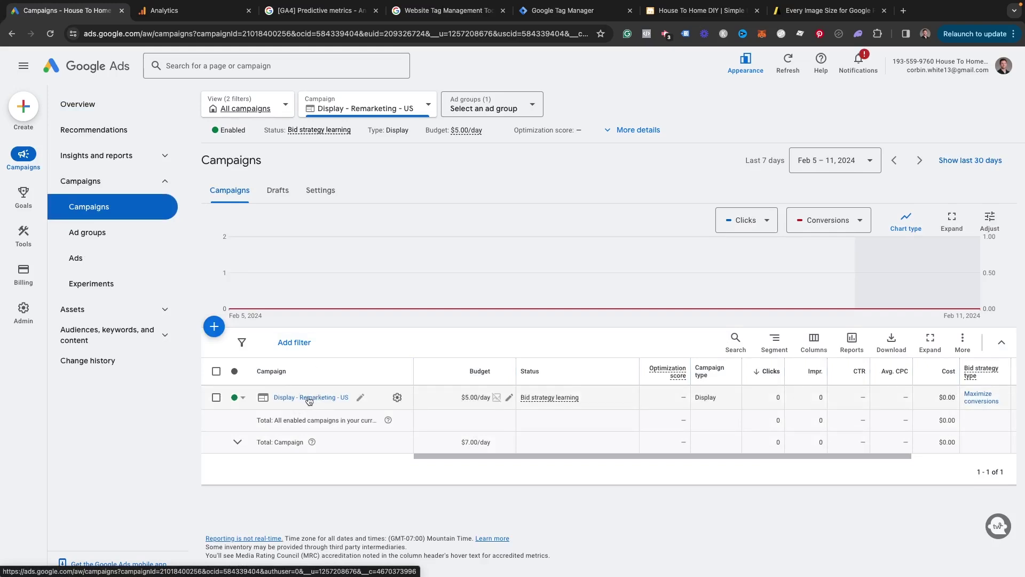
Check the audience segments table of the Display - Remarketing - US campaign, widening its columns to read the segment name.
{"action": "left_click", "coordinate": [241, 398]}
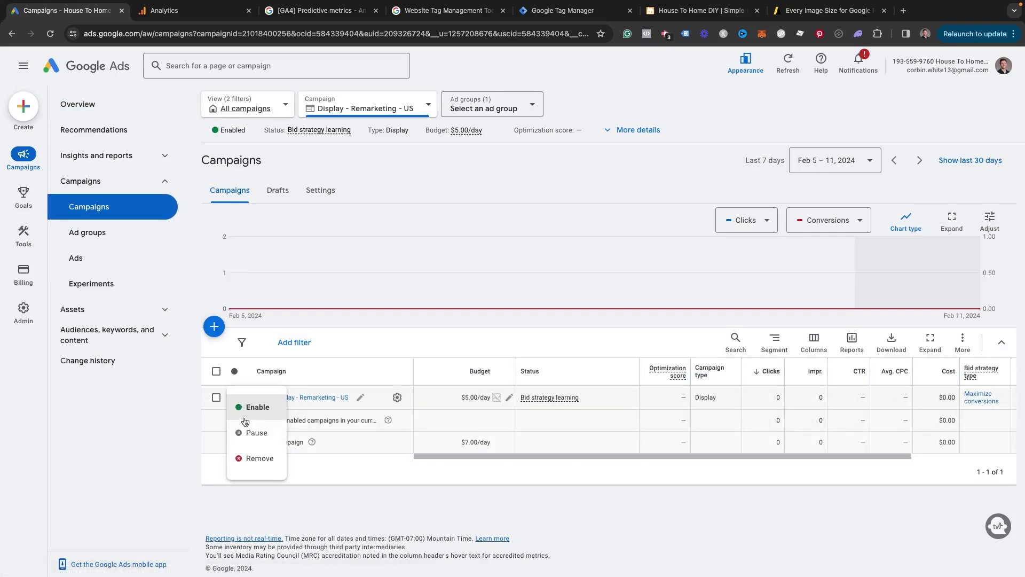
{"action": "left_click", "coordinate": [314, 323]}
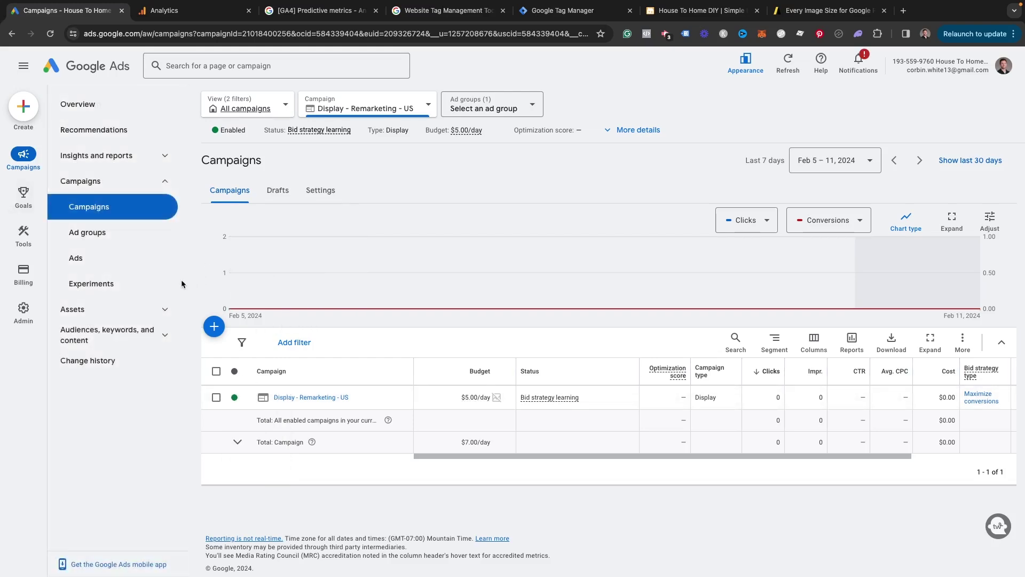
{"action": "left_click", "coordinate": [160, 333]}
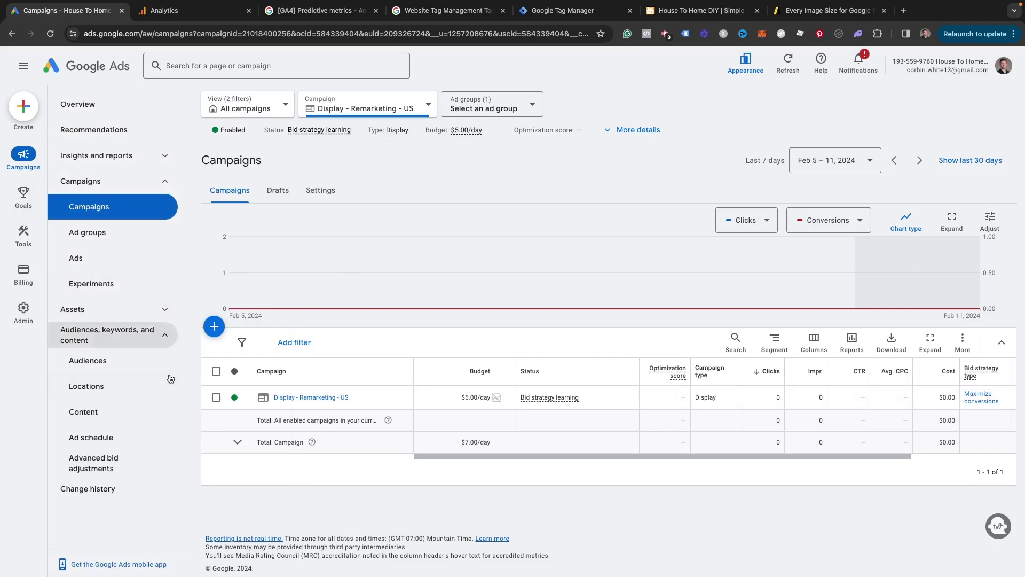
{"action": "left_click", "coordinate": [119, 364]}
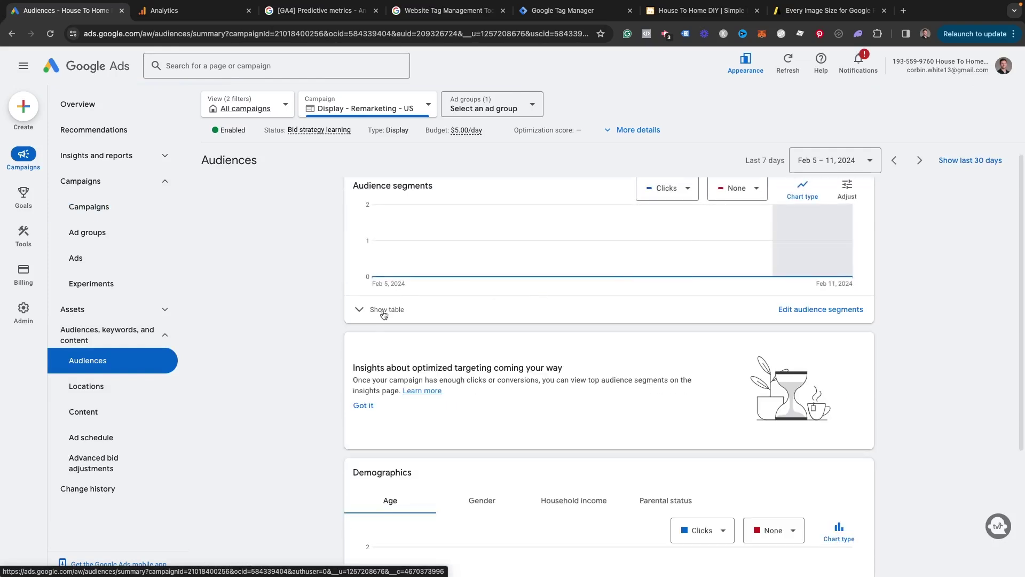
{"action": "left_click", "coordinate": [386, 313]}
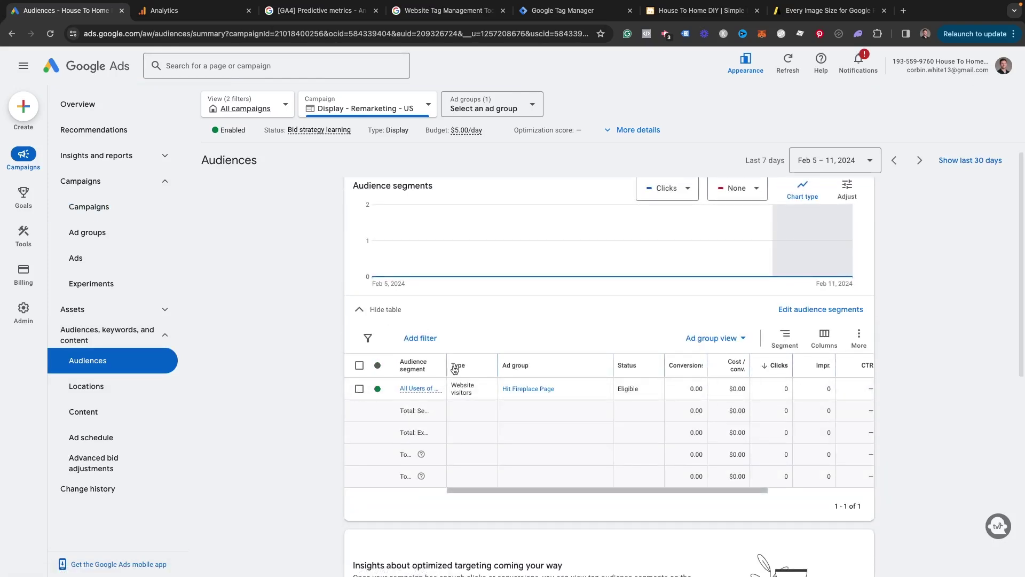
{"action": "left_click_drag", "start_coordinate": [448, 365], "coordinate": [517, 363]}
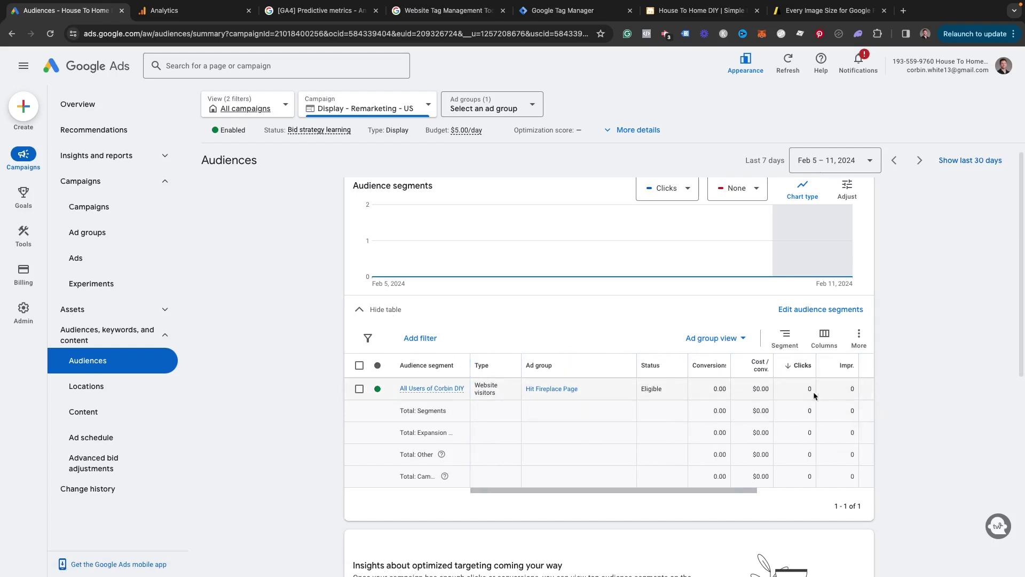
{"action": "scroll", "coordinate": [276, 340], "scroll_direction": "up", "scroll_amount": 1}
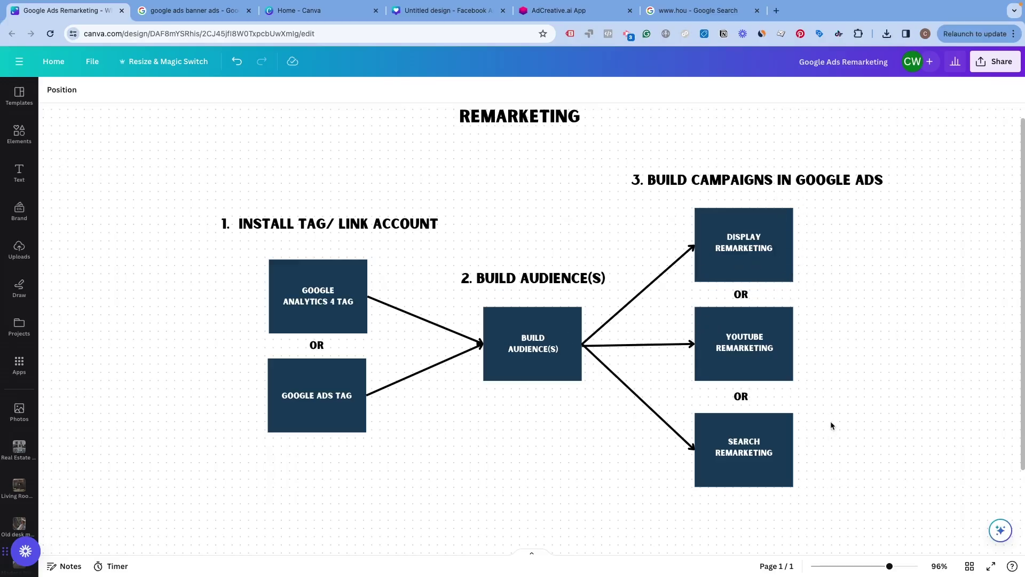
Switch to the Canva remarketing diagram and review its YouTube and Search remarketing boxes.
{"action": "left_click_drag", "start_coordinate": [798, 368], "coordinate": [730, 323]}
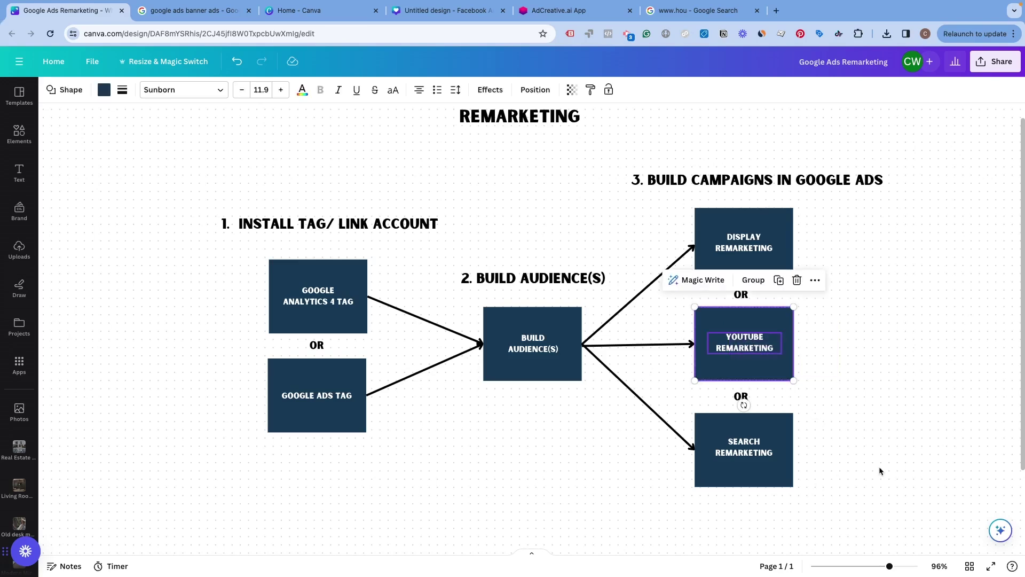
{"action": "left_click_drag", "start_coordinate": [820, 465], "coordinate": [708, 430]}
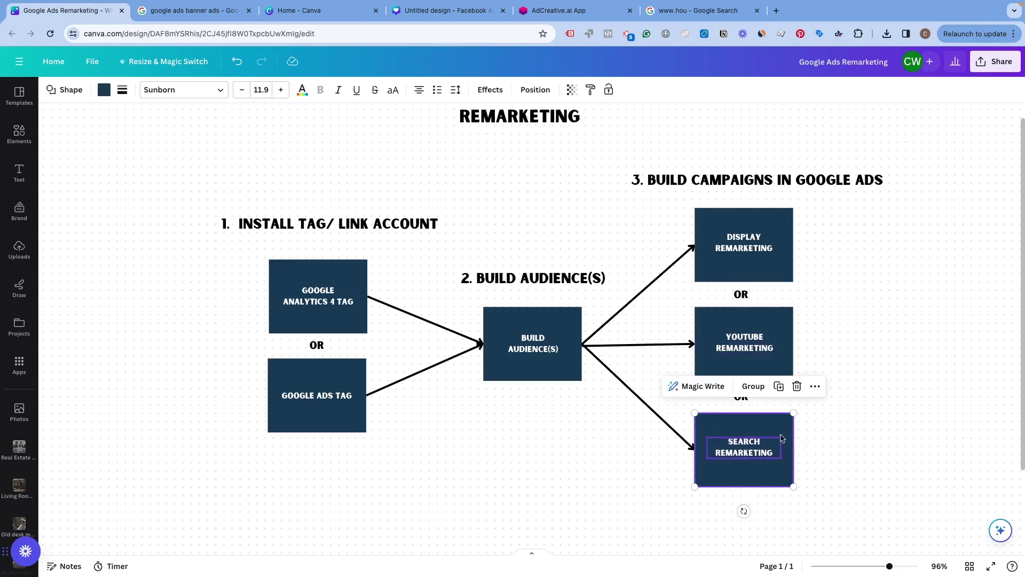
{"action": "left_click", "coordinate": [839, 406]}
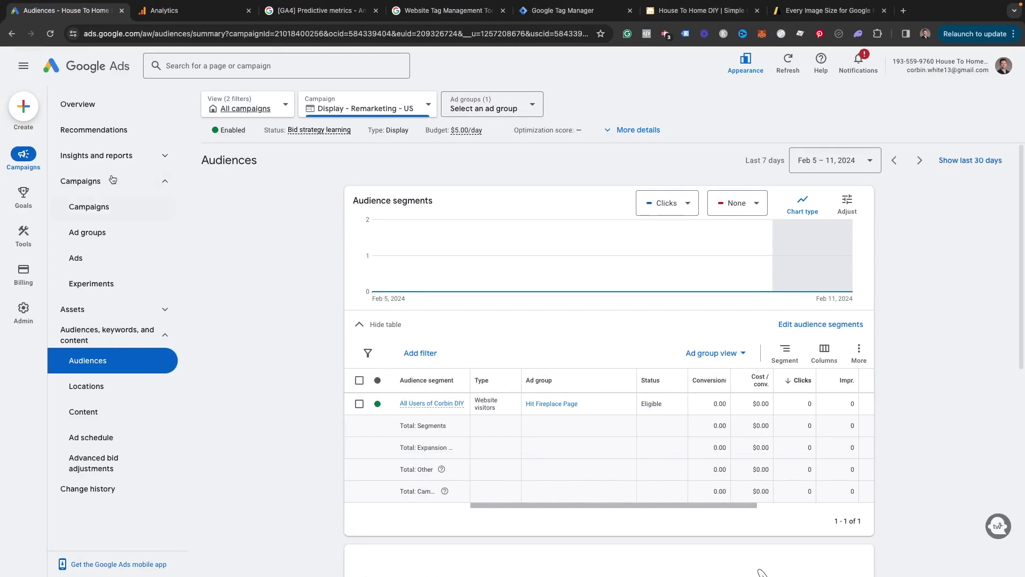
In Google Ads, start a Video views campaign without a goal's guidance and set its campaign total budget to $30.00.
{"action": "left_click", "coordinate": [23, 106]}
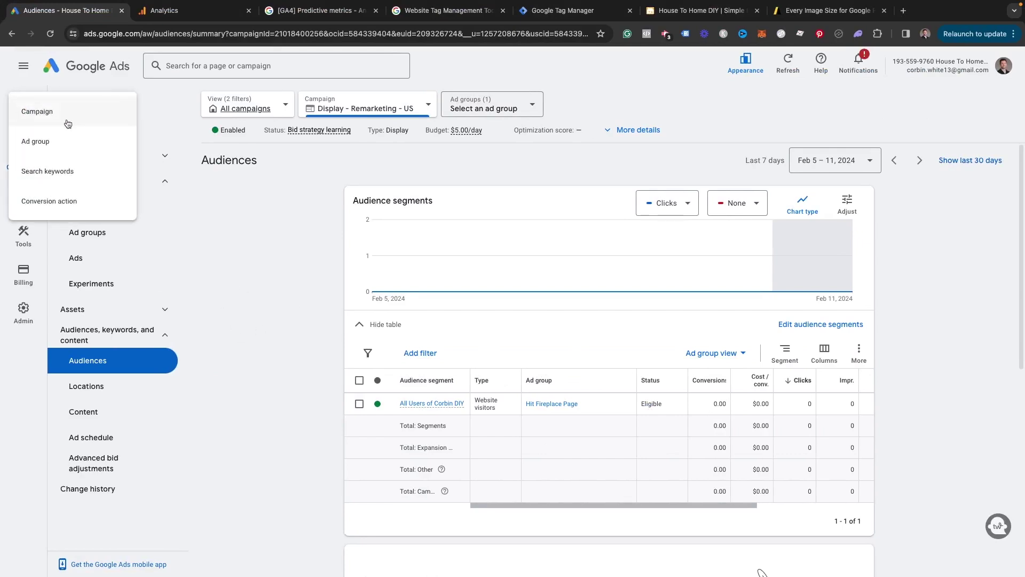
{"action": "left_click", "coordinate": [66, 122]}
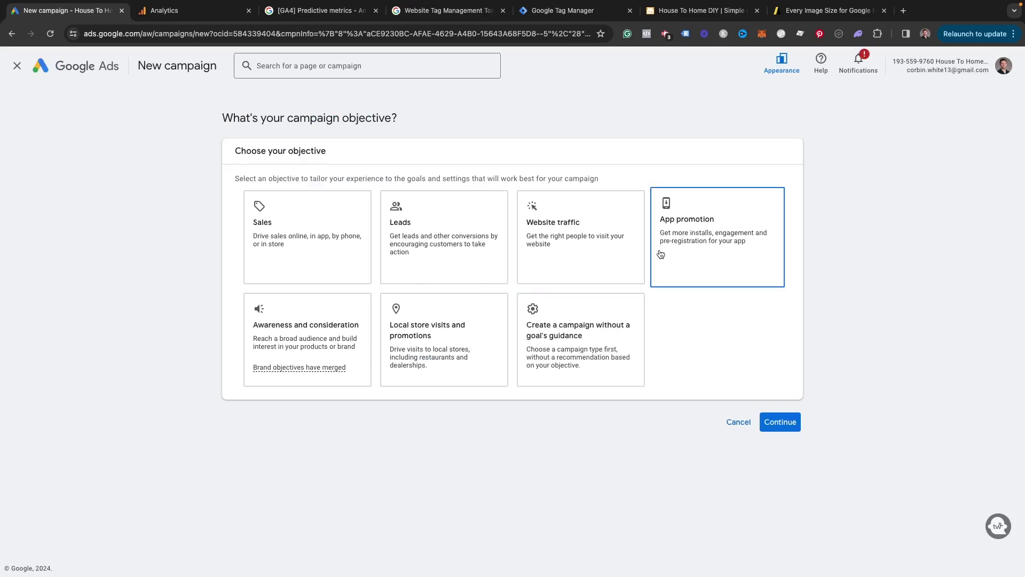
{"action": "left_click", "coordinate": [279, 240]}
{"action": "left_click", "coordinate": [580, 339]}
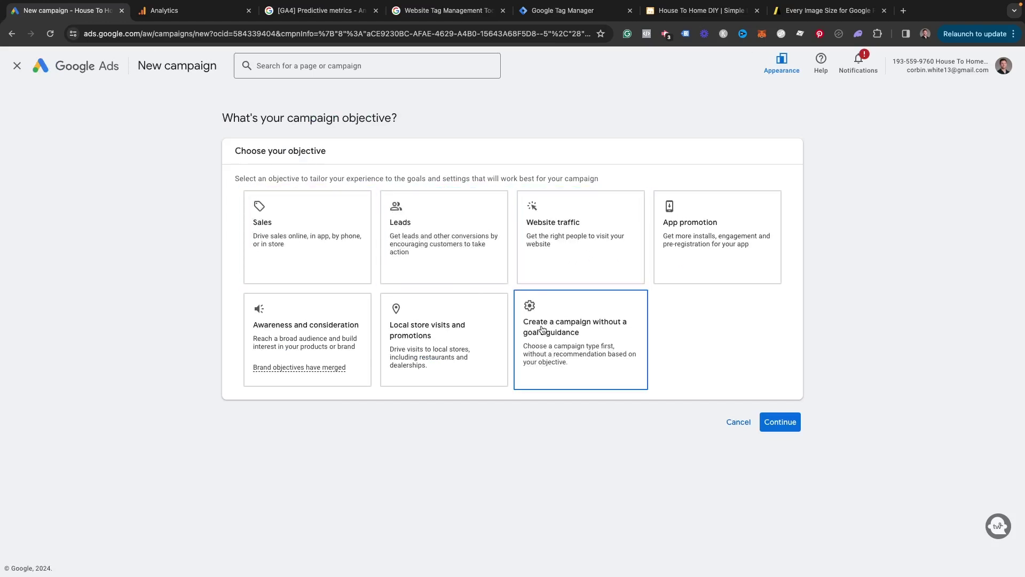
{"action": "scroll", "coordinate": [535, 342], "scroll_direction": "down", "scroll_amount": 6}
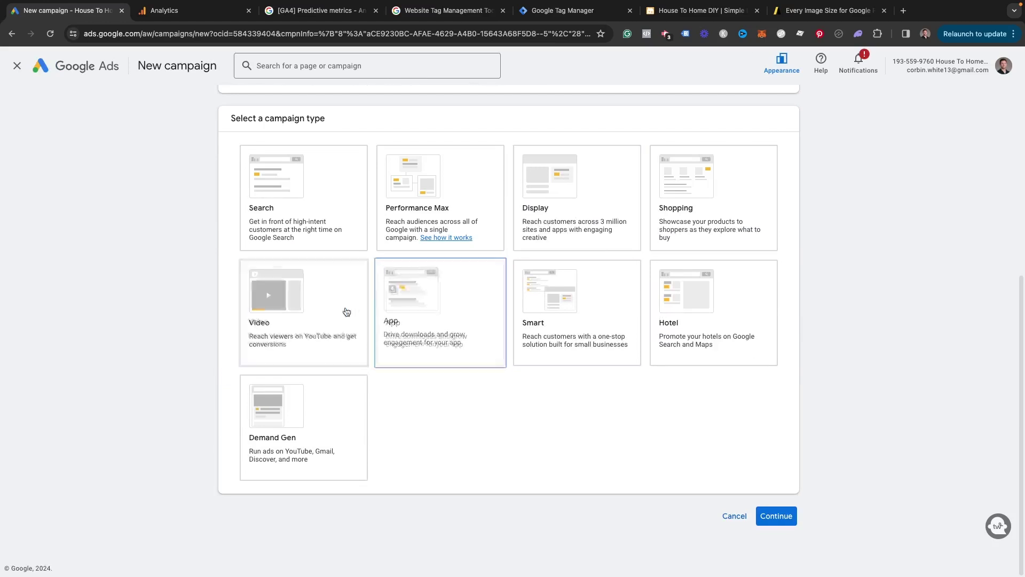
{"action": "left_click", "coordinate": [313, 314]}
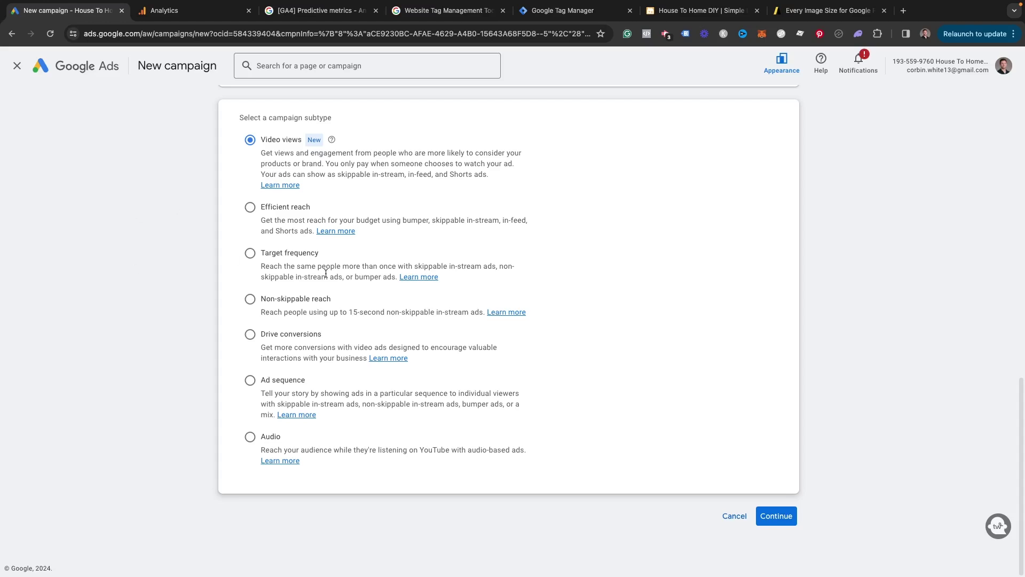
{"action": "scroll", "coordinate": [325, 273], "scroll_direction": "up", "scroll_amount": 1}
{"action": "scroll", "coordinate": [265, 289], "scroll_direction": "down", "scroll_amount": 1}
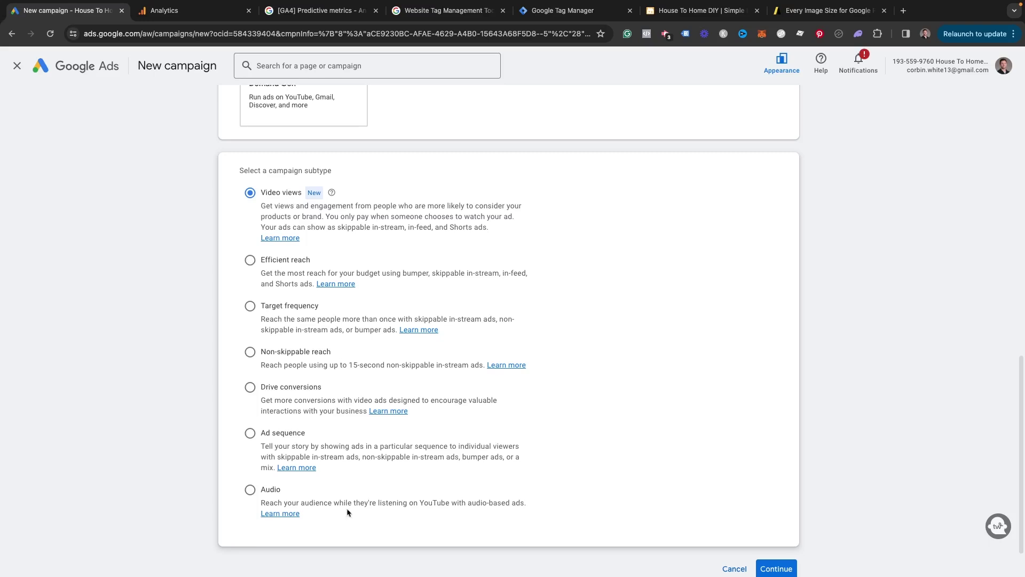
{"action": "left_click", "coordinate": [775, 568]}
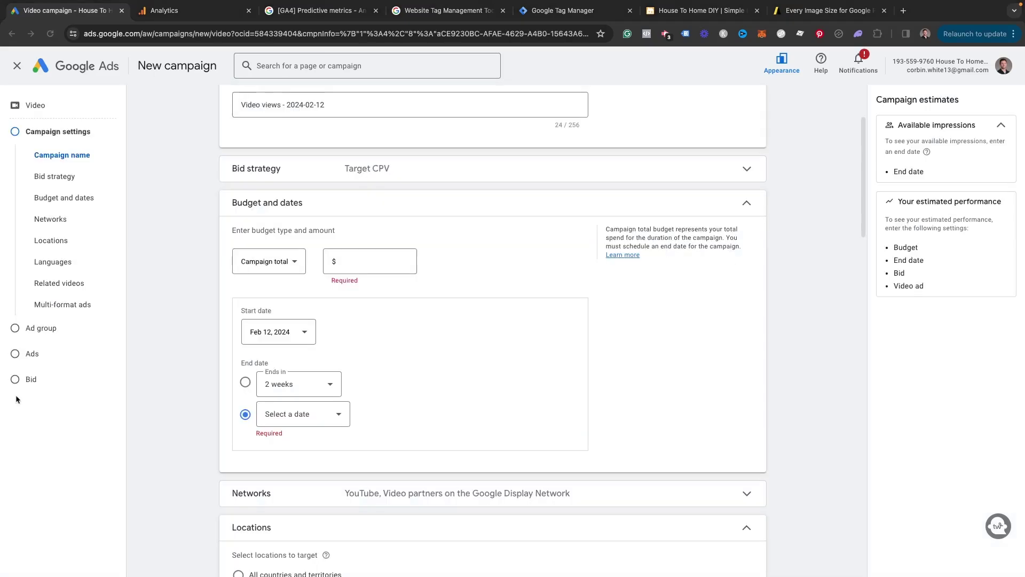
{"action": "left_click", "coordinate": [369, 261]}
{"action": "type", "text": "30.00"}
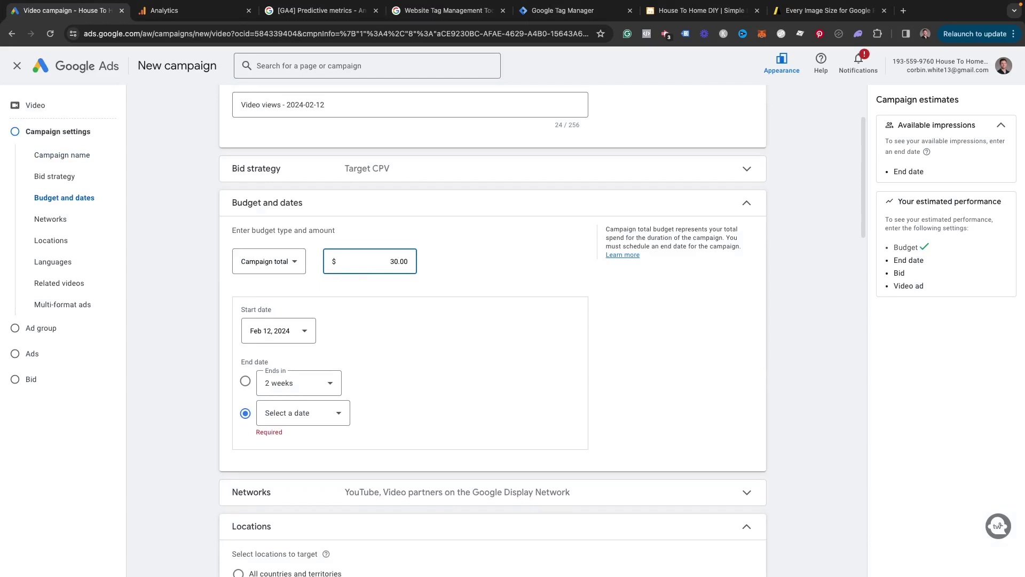
Target the website visitors segment covering all site users in the video ad group, and exit the video campaign setup.
{"action": "scroll", "coordinate": [313, 333], "scroll_direction": "down", "scroll_amount": 20}
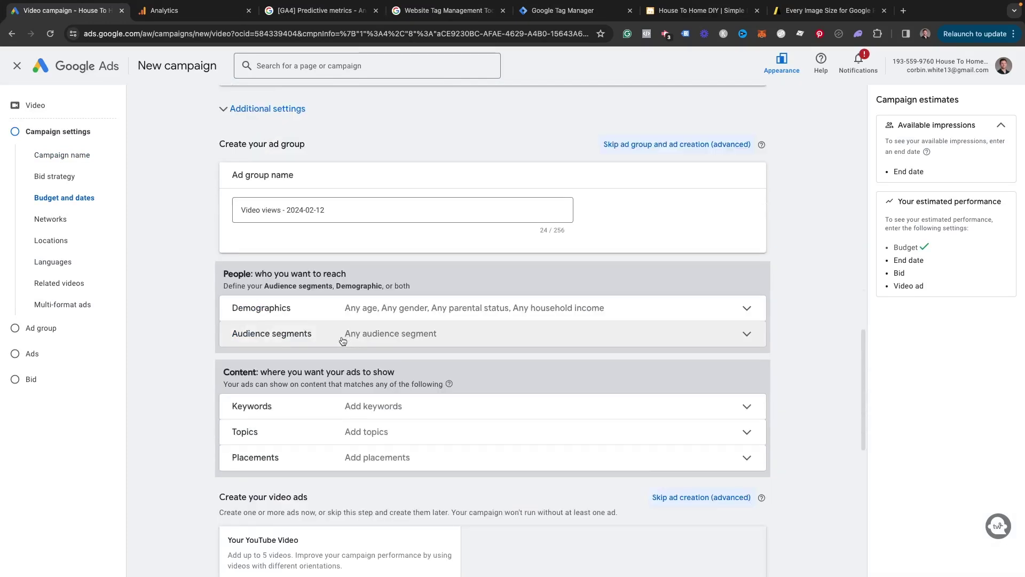
{"action": "scroll", "coordinate": [305, 330], "scroll_direction": "up", "scroll_amount": 3}
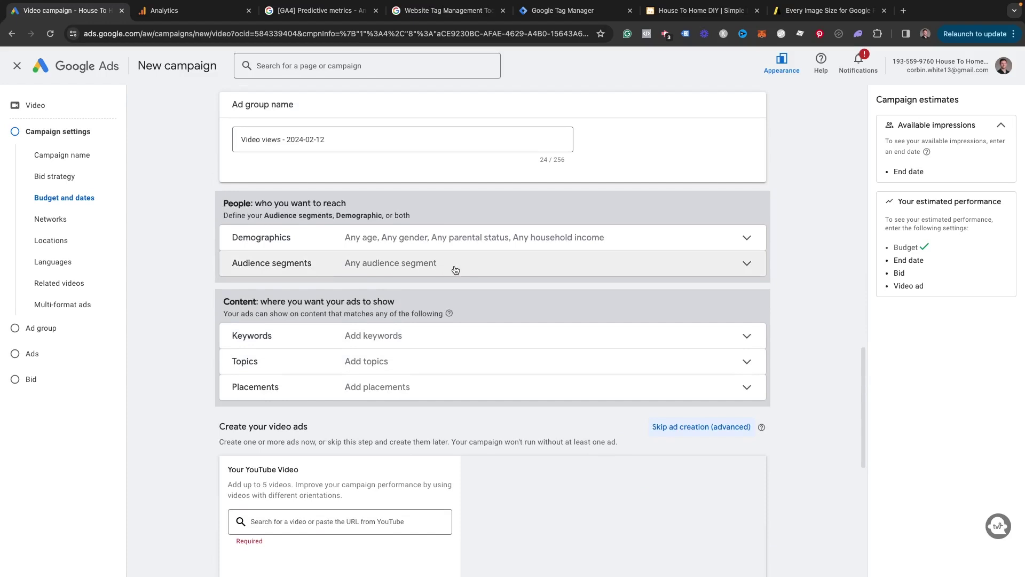
{"action": "left_click", "coordinate": [457, 270]}
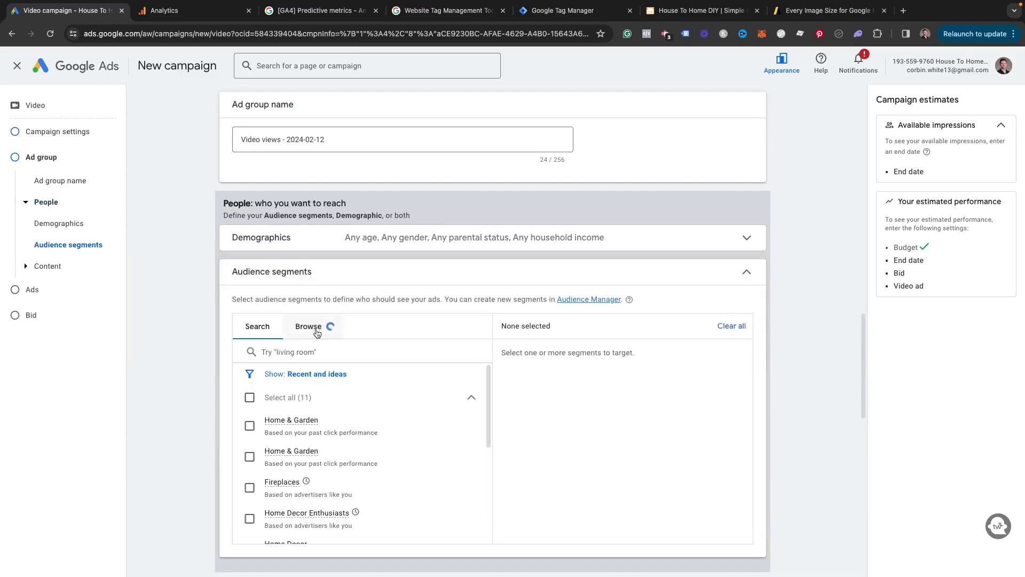
{"action": "left_click", "coordinate": [331, 327]}
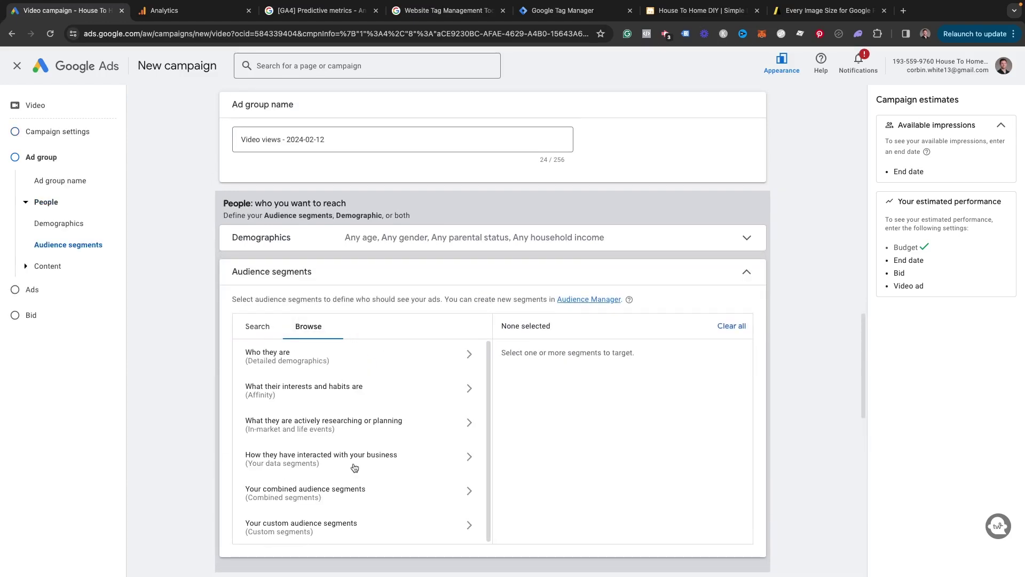
{"action": "left_click", "coordinate": [315, 463]}
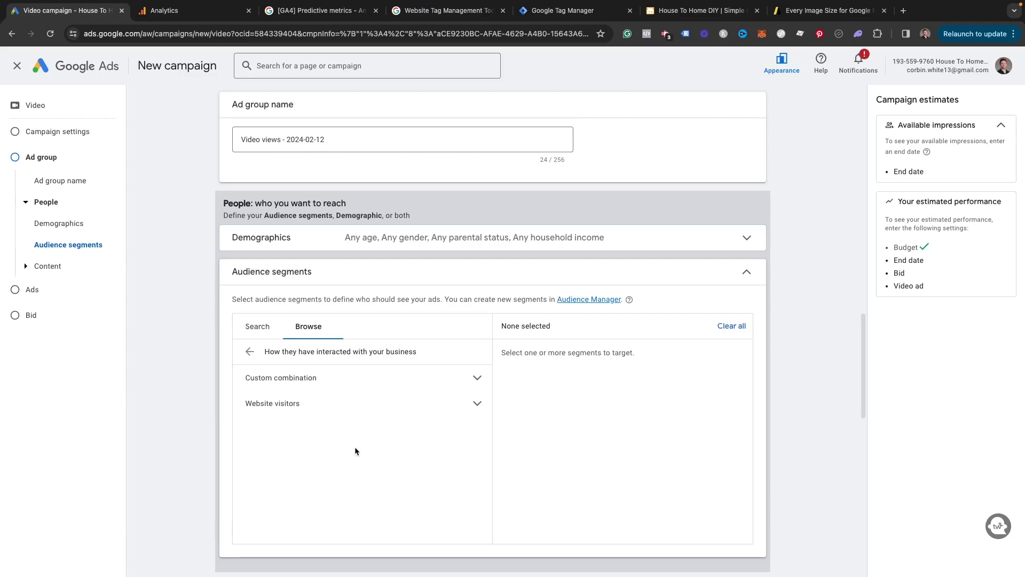
{"action": "left_click", "coordinate": [383, 407]}
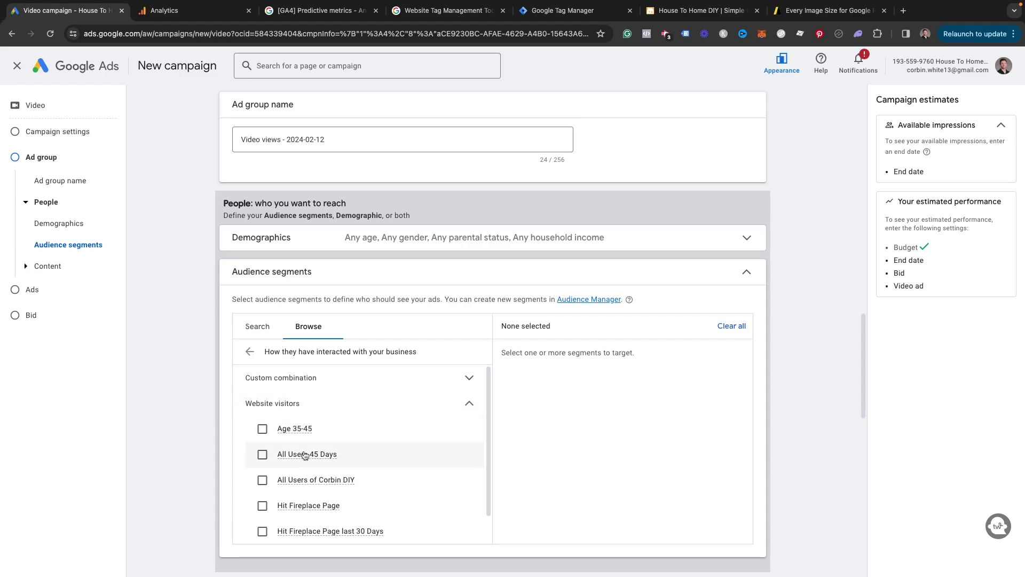
{"action": "left_click", "coordinate": [262, 478]}
{"action": "scroll", "coordinate": [405, 415], "scroll_direction": "down", "scroll_amount": 1}
{"action": "scroll", "coordinate": [405, 415], "scroll_direction": "down", "scroll_amount": 9}
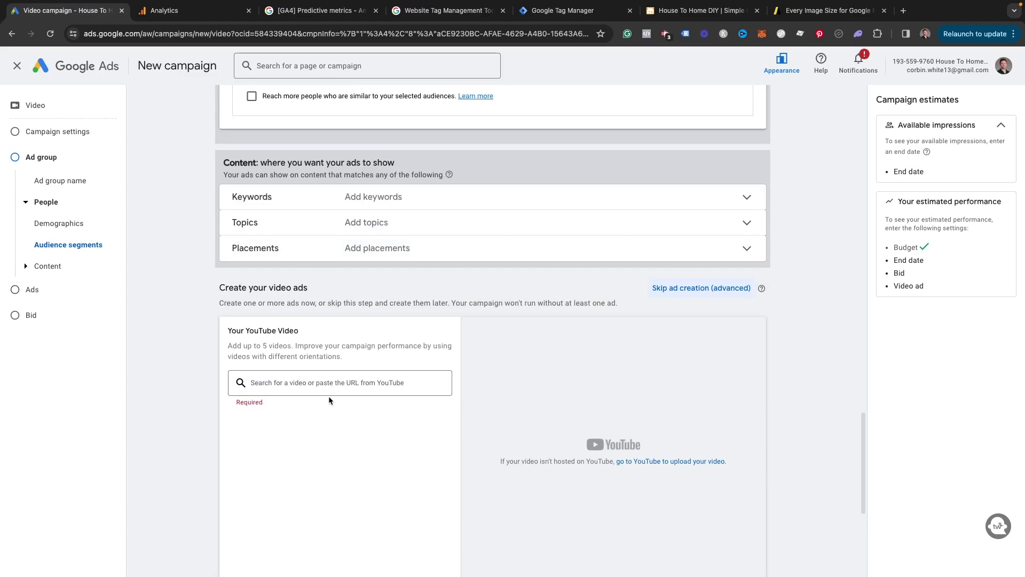
{"action": "left_click", "coordinate": [17, 65]}
{"action": "left_click", "coordinate": [618, 347]}
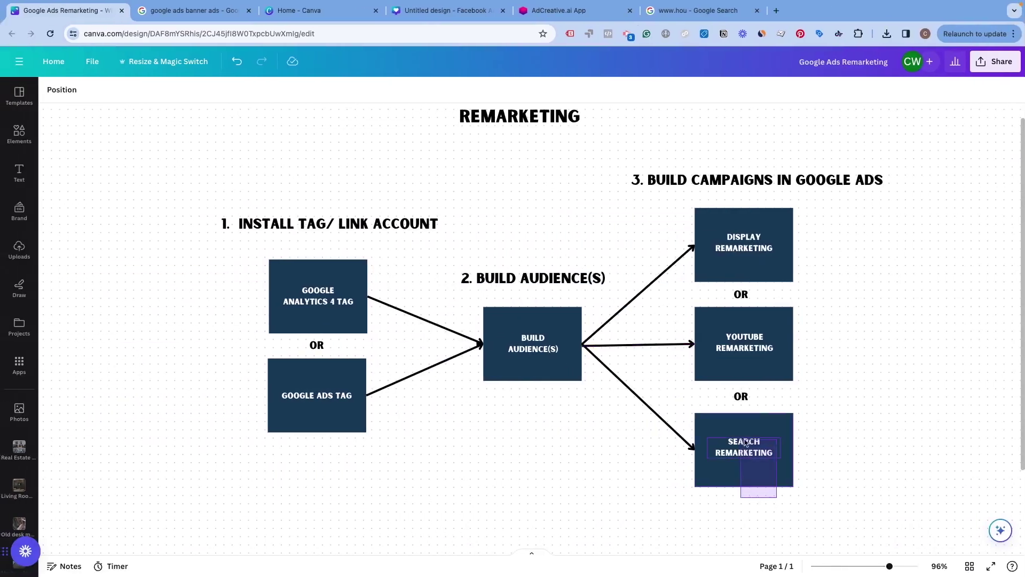
Return to the Canva remarketing diagram and point out the Search remarketing box.
{"action": "left_click", "coordinate": [748, 459]}
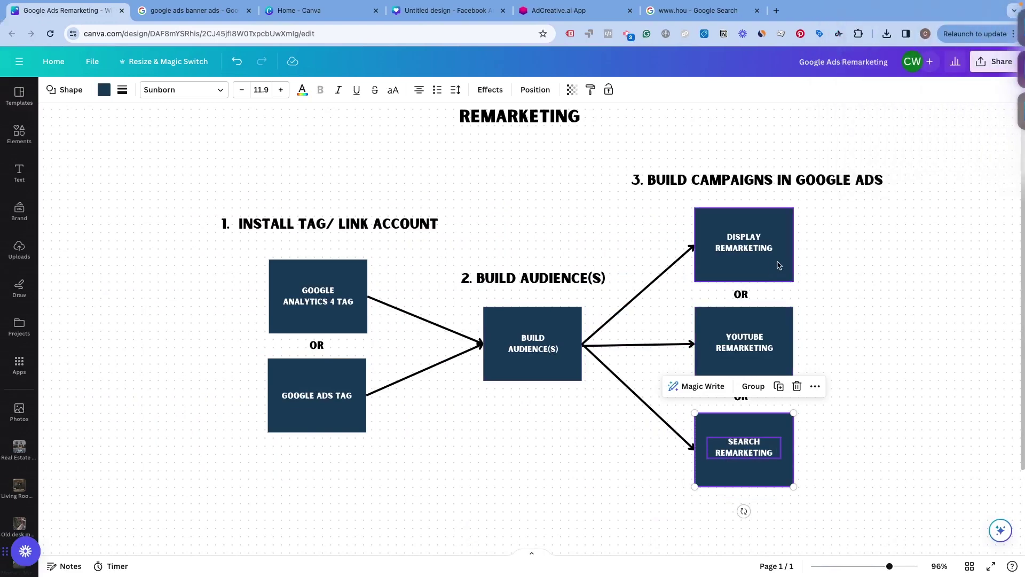
{"action": "left_click", "coordinate": [519, 183]}
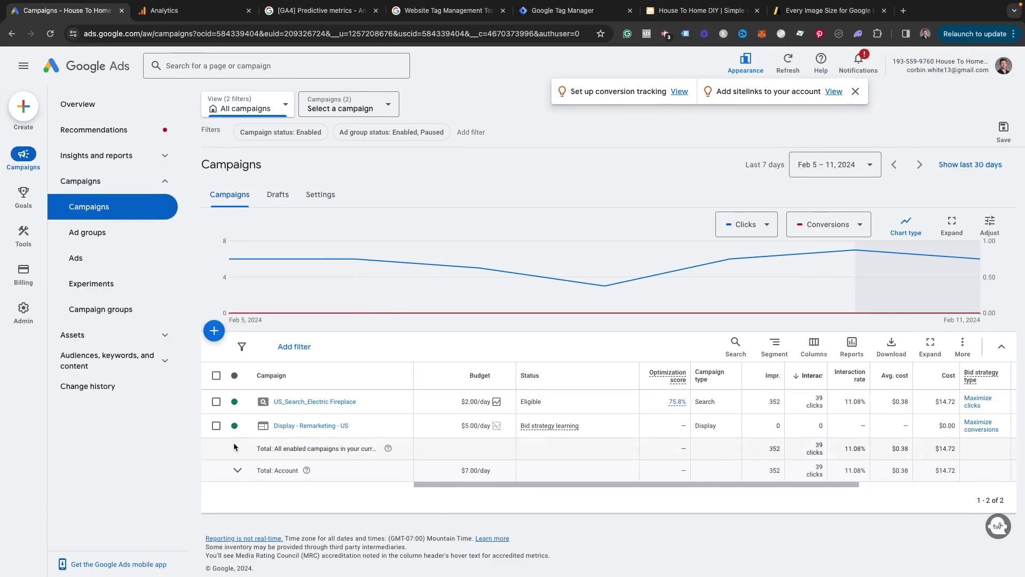
In Google Ads, show the audience segments table of the US_Search_Electric Fireplace campaign.
{"action": "left_click", "coordinate": [313, 405]}
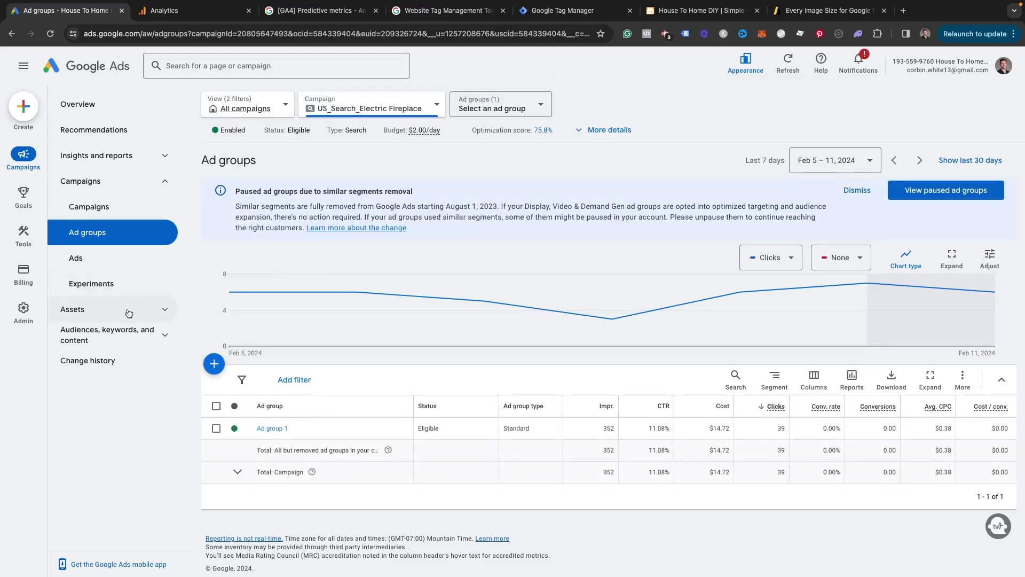
{"action": "left_click", "coordinate": [138, 339]}
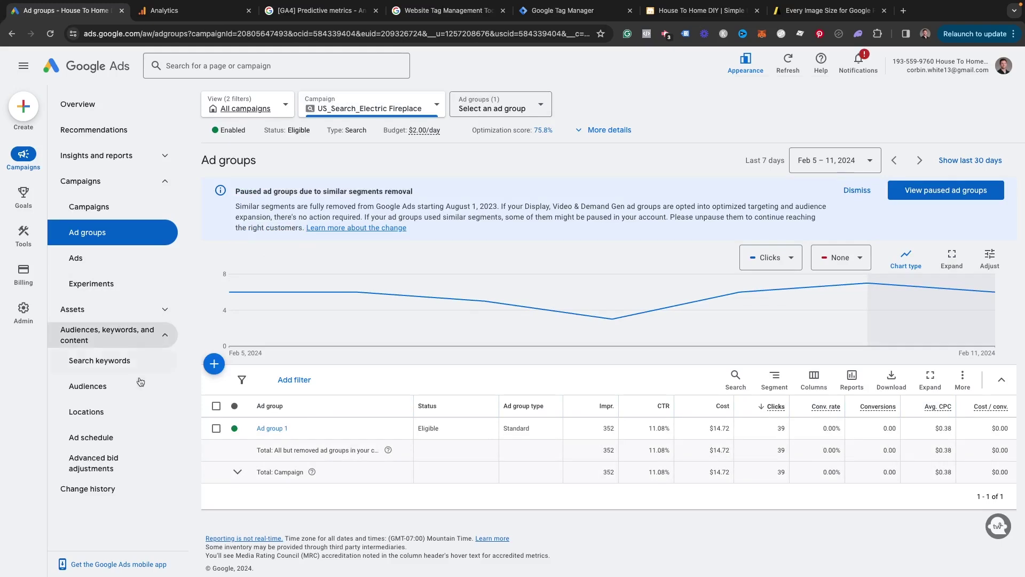
{"action": "left_click", "coordinate": [102, 387]}
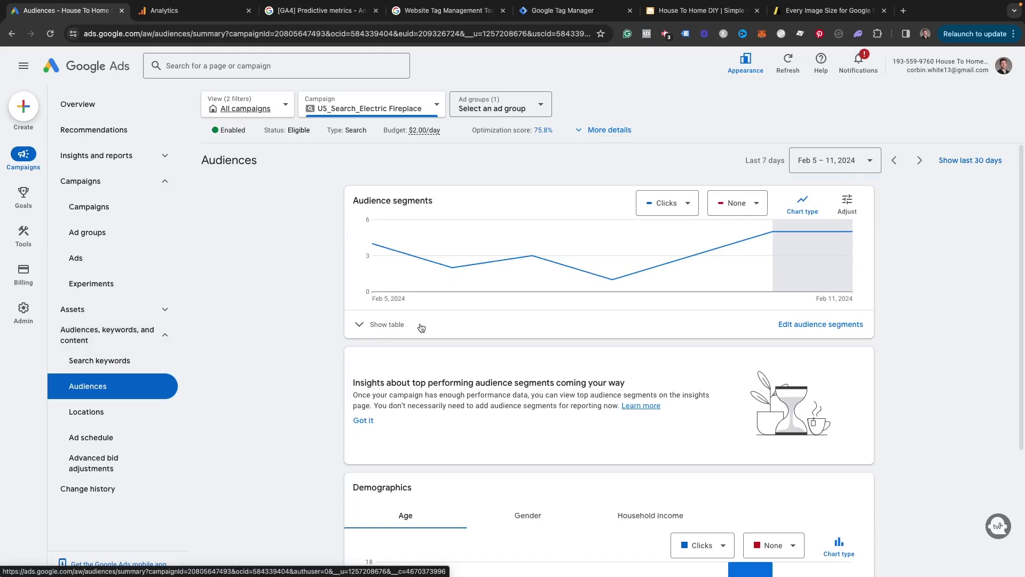
{"action": "left_click", "coordinate": [398, 326]}
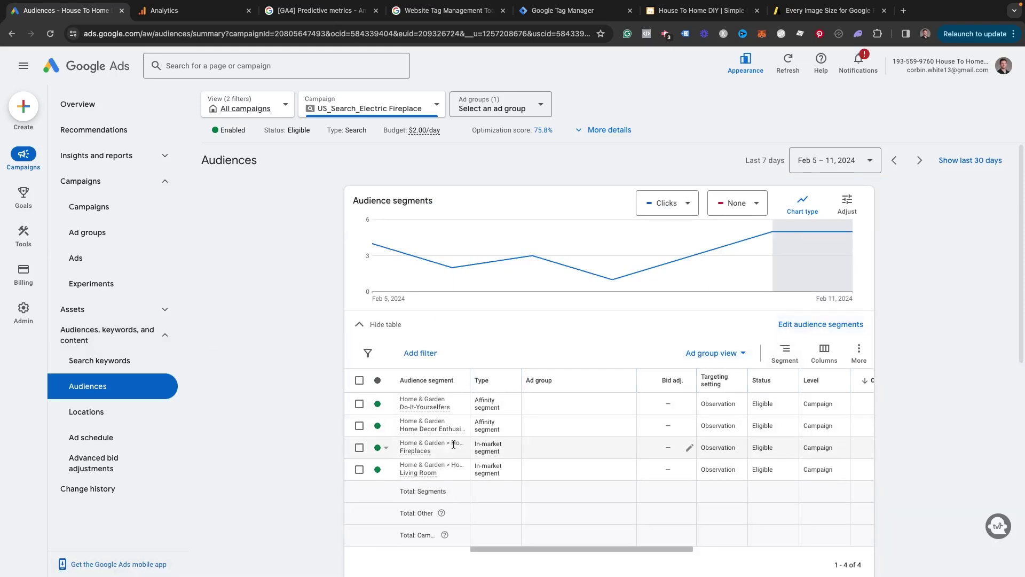
Edit the US_Search_Electric Fireplace campaign's audience segments at campaign level and select the website visitors segment covering all site users.
{"action": "left_click", "coordinate": [797, 326]}
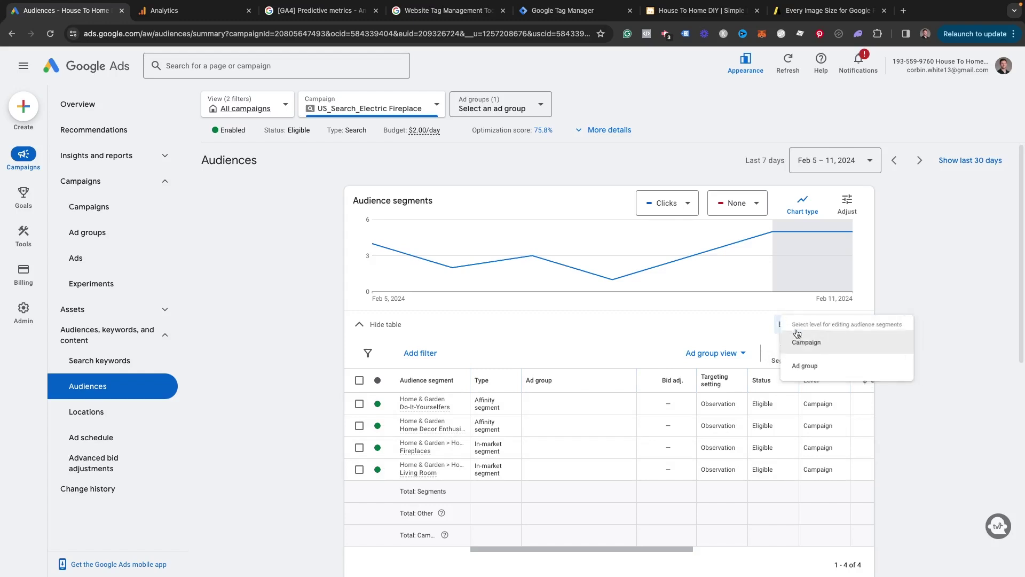
{"action": "left_click", "coordinate": [802, 346]}
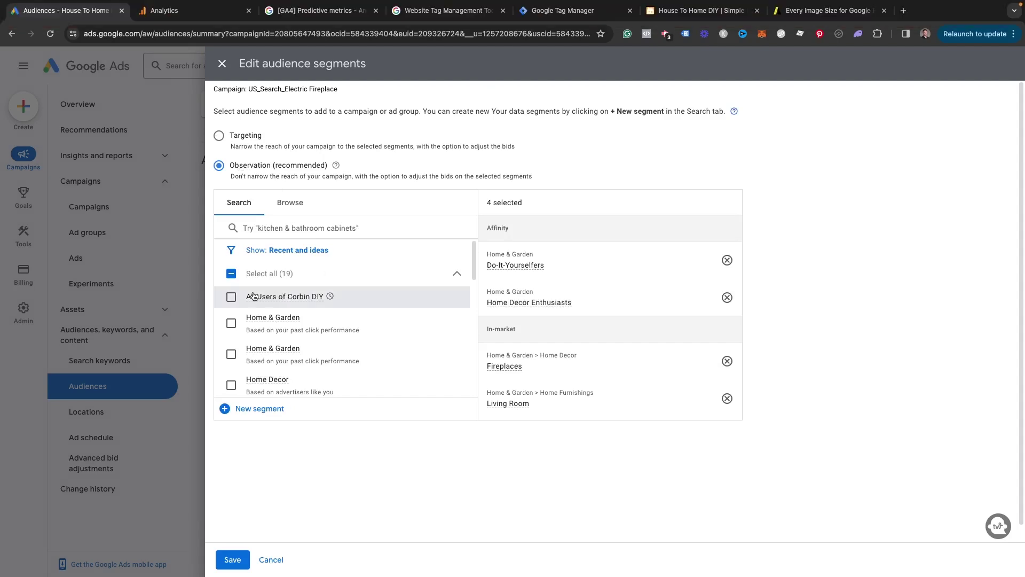
{"action": "left_click", "coordinate": [290, 203]}
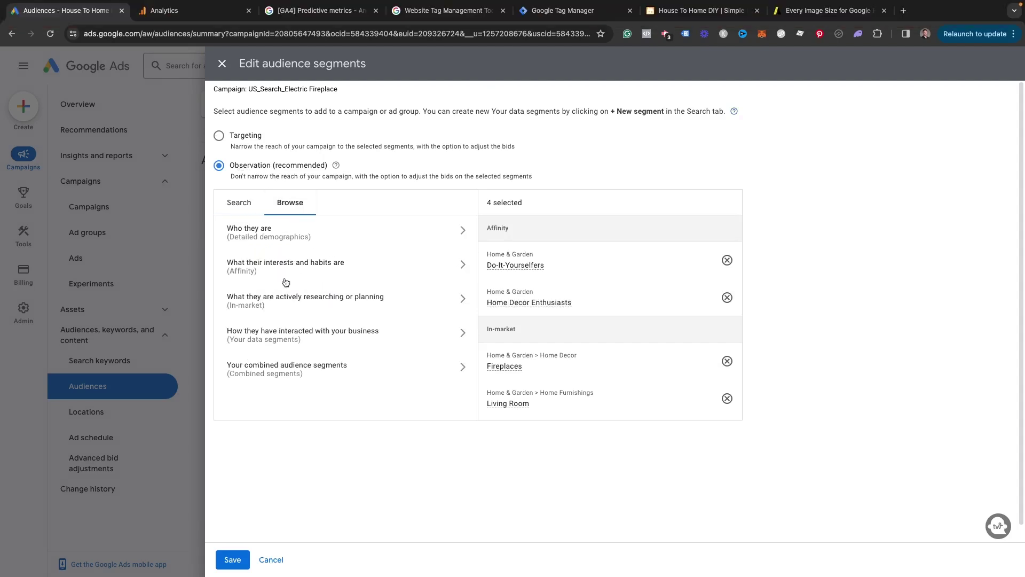
{"action": "left_click", "coordinate": [310, 336]}
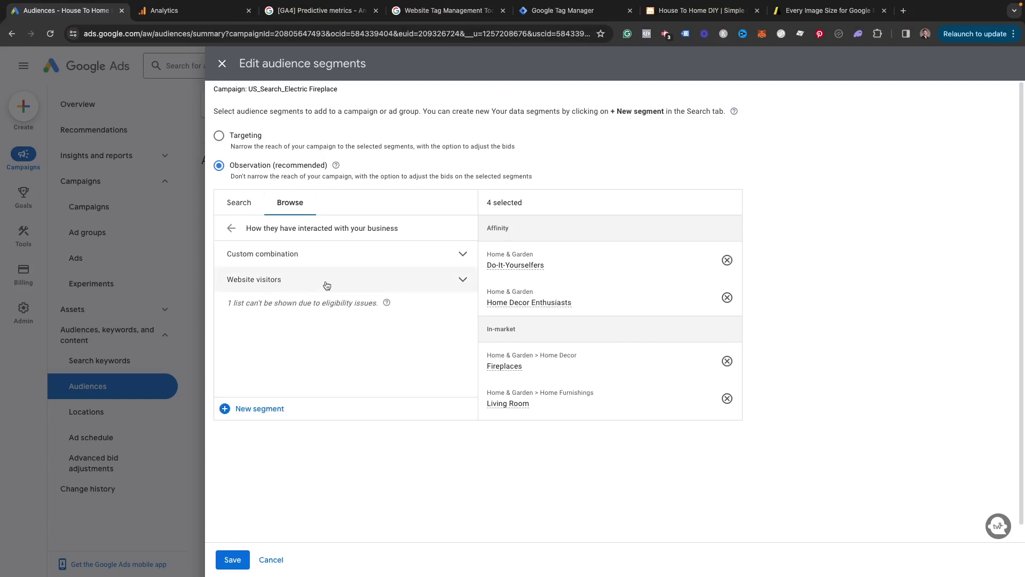
{"action": "left_click", "coordinate": [231, 228]}
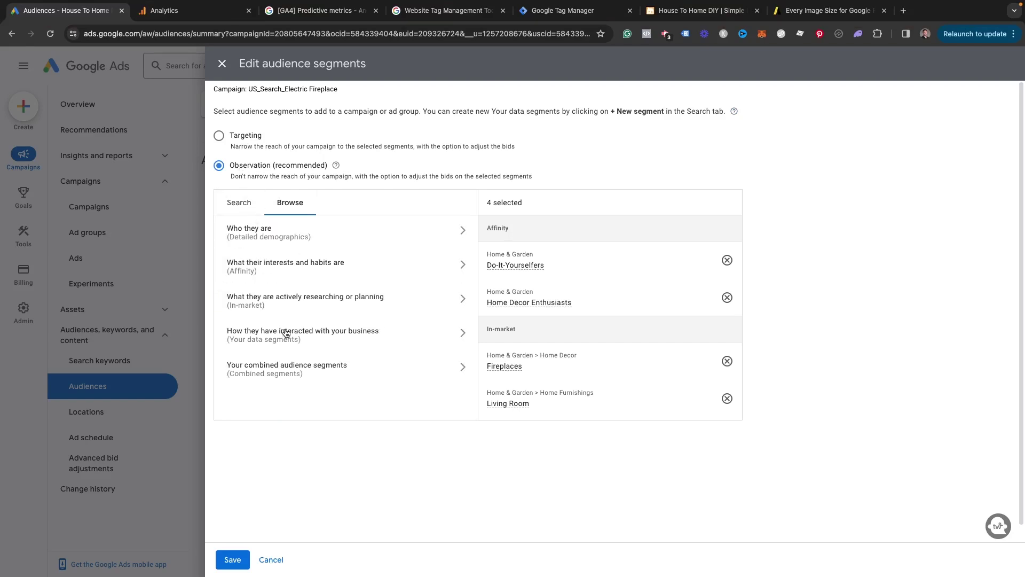
{"action": "left_click", "coordinate": [306, 339]}
{"action": "left_click", "coordinate": [299, 279]}
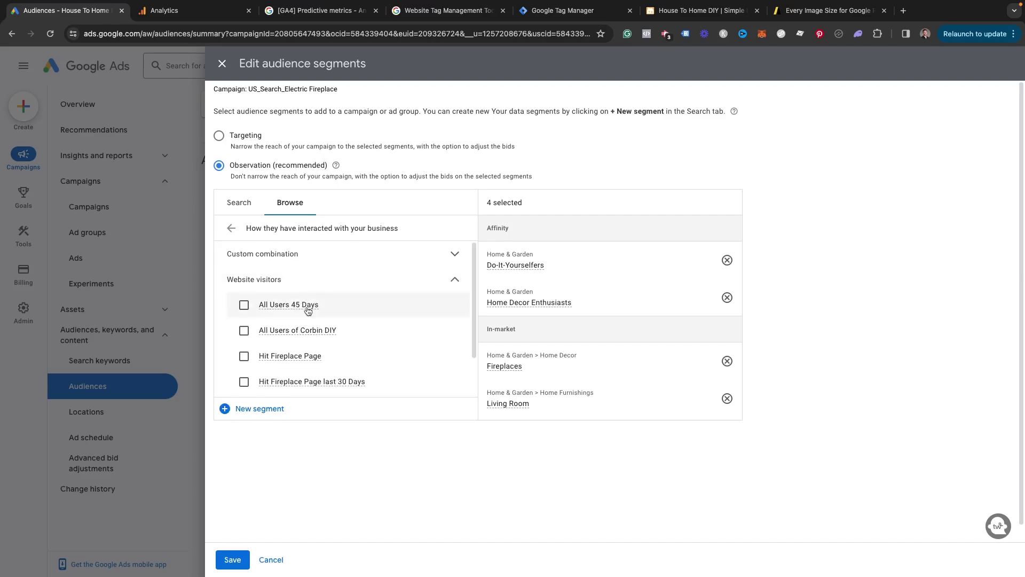
{"action": "left_click", "coordinate": [275, 338]}
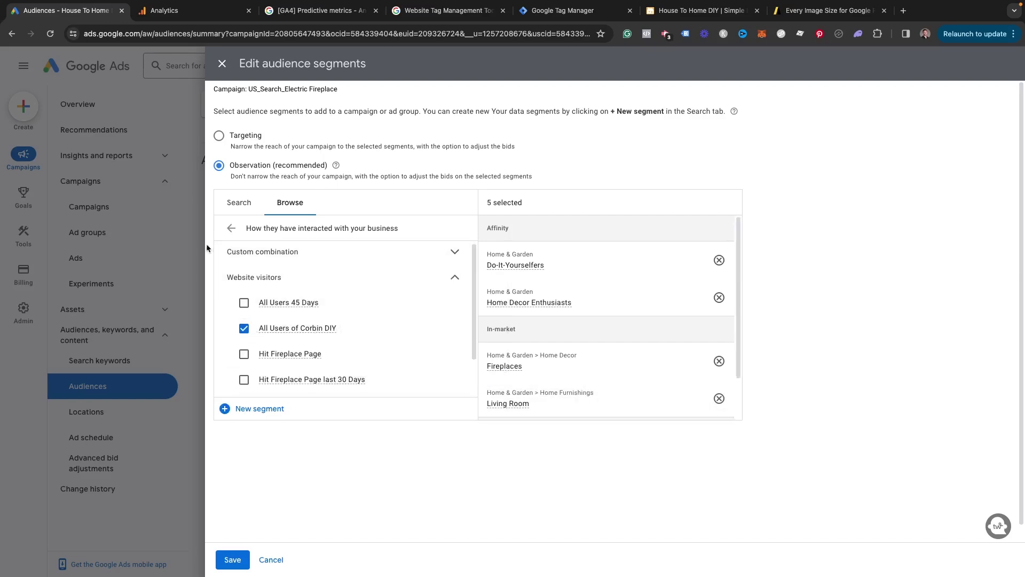
Return to the overview of audience segment categories and save the campaign's edited segment selection.
{"action": "left_click", "coordinate": [230, 228]}
{"action": "scroll", "coordinate": [291, 307], "scroll_direction": "down", "scroll_amount": 1}
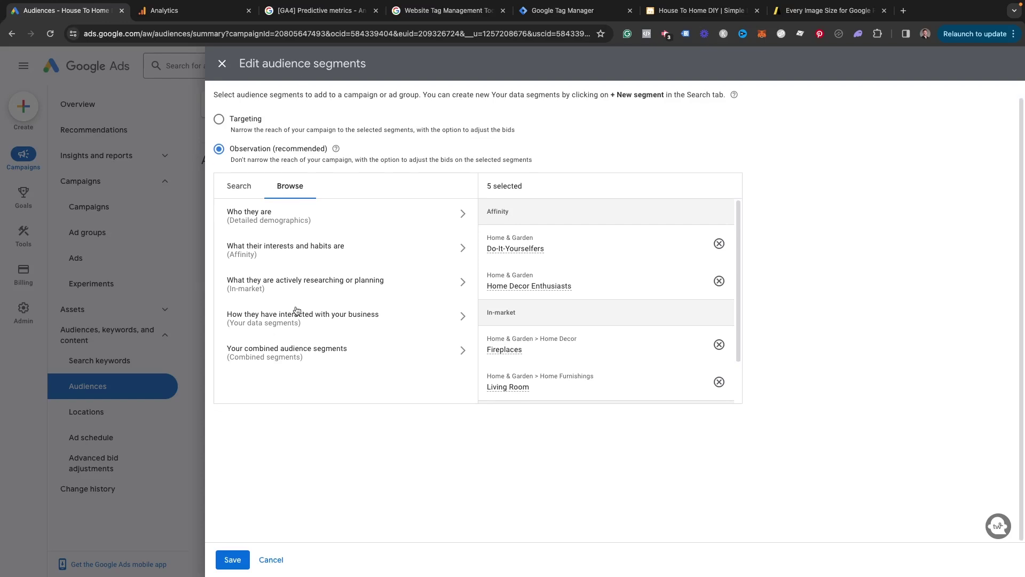
{"action": "scroll", "coordinate": [283, 288], "scroll_direction": "up", "scroll_amount": 1}
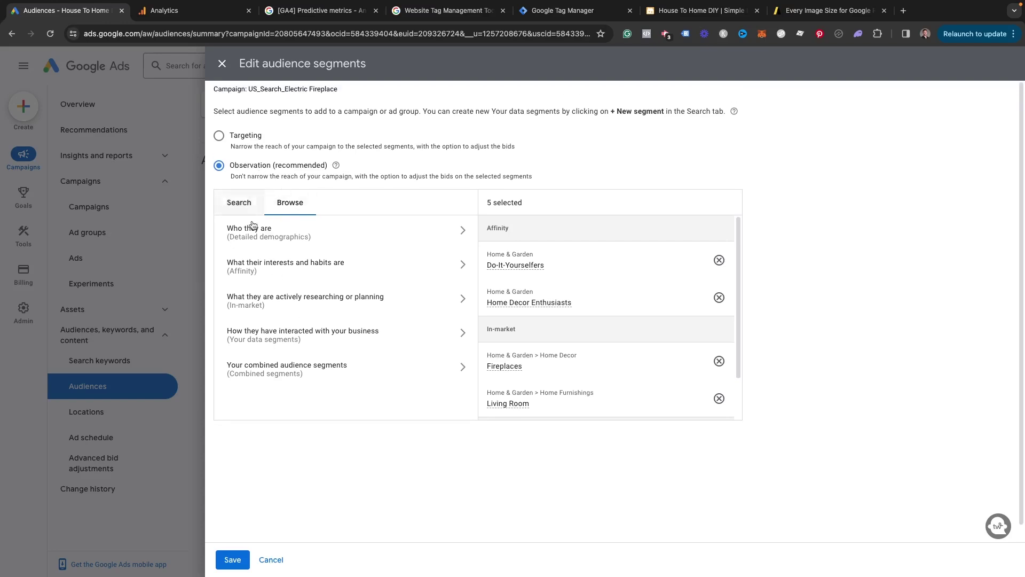
{"action": "left_click", "coordinate": [233, 559]}
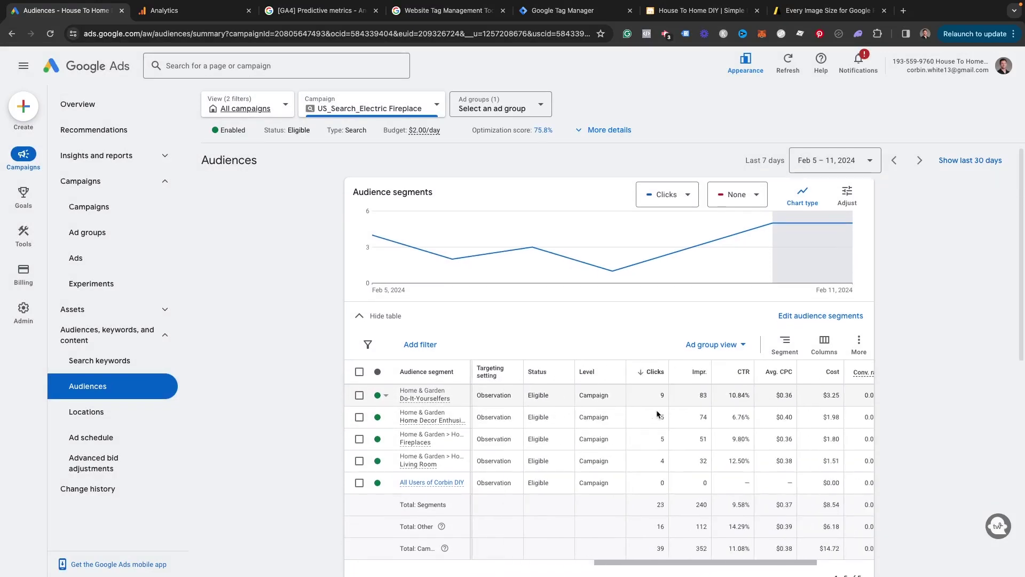
Examine the performance columns of the campaign's audience segments through cost per conversion, including the added website visitors segment's row and type.
{"action": "scroll", "coordinate": [627, 407], "scroll_direction": "right", "scroll_amount": 2}
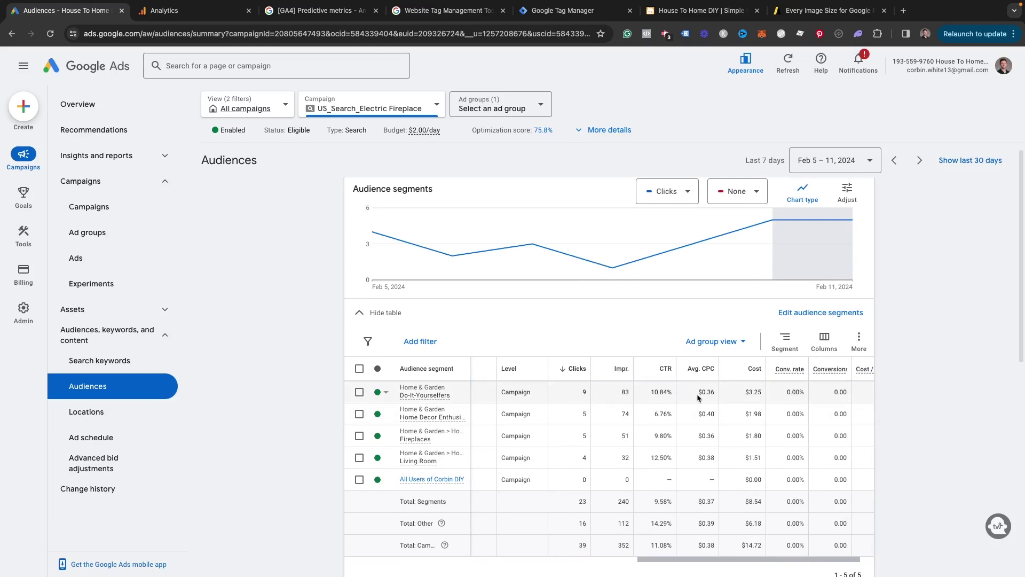
{"action": "scroll", "coordinate": [697, 393], "scroll_direction": "right", "scroll_amount": 2}
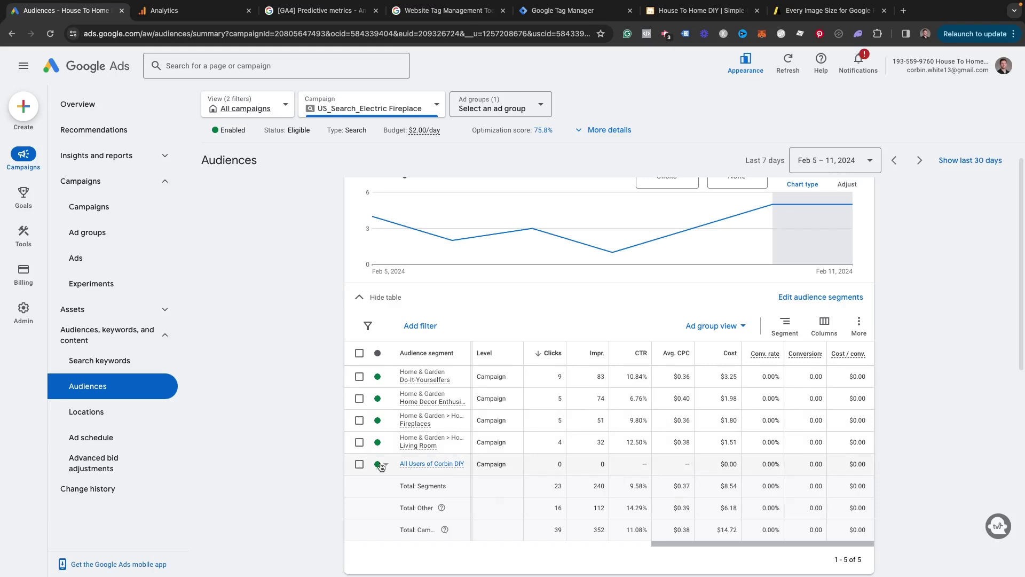
{"action": "scroll", "coordinate": [373, 469], "scroll_direction": "left", "scroll_amount": 1}
{"action": "scroll", "coordinate": [373, 469], "scroll_direction": "left", "scroll_amount": 6}
{"action": "scroll", "coordinate": [373, 469], "scroll_direction": "up", "scroll_amount": 1}
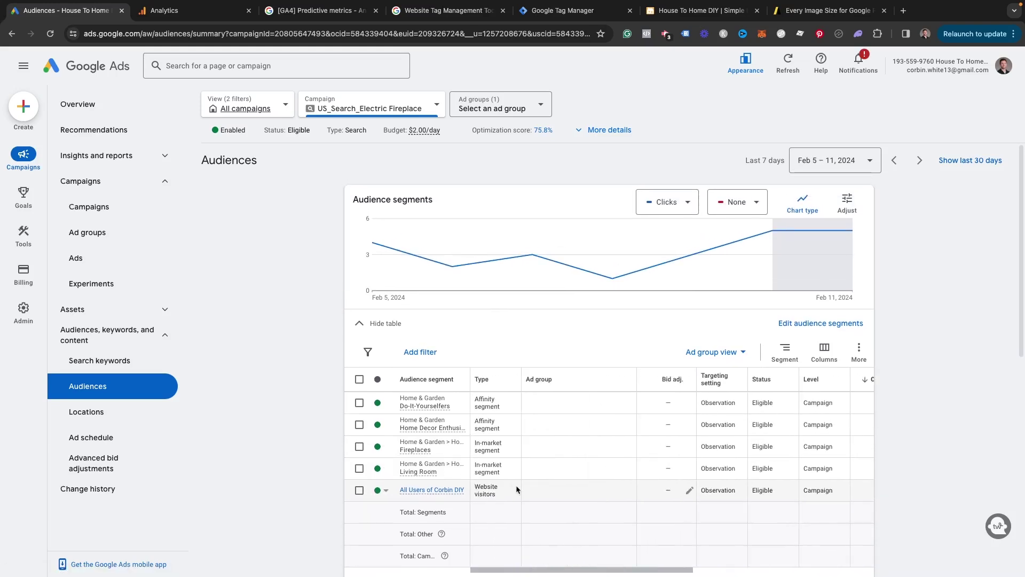